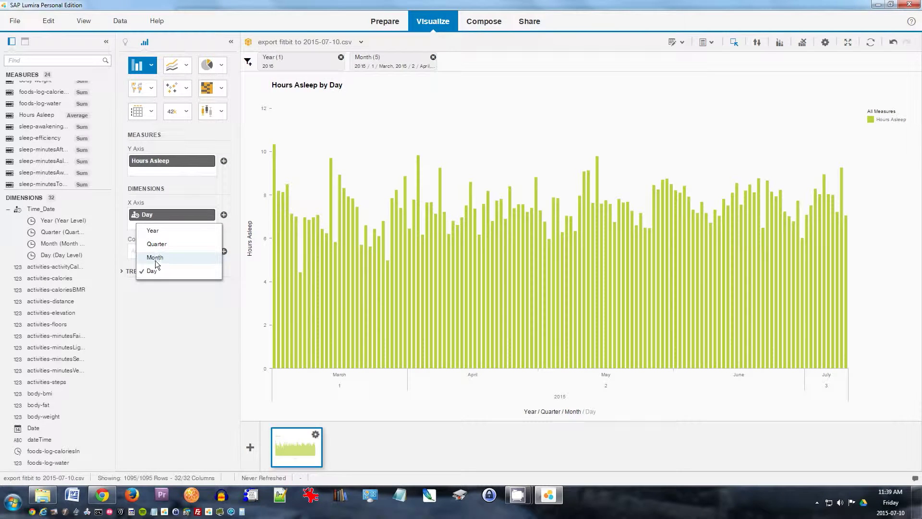
Show Hours Asleep by Month instead of Day, with data labels on each bar.
click(156, 259)
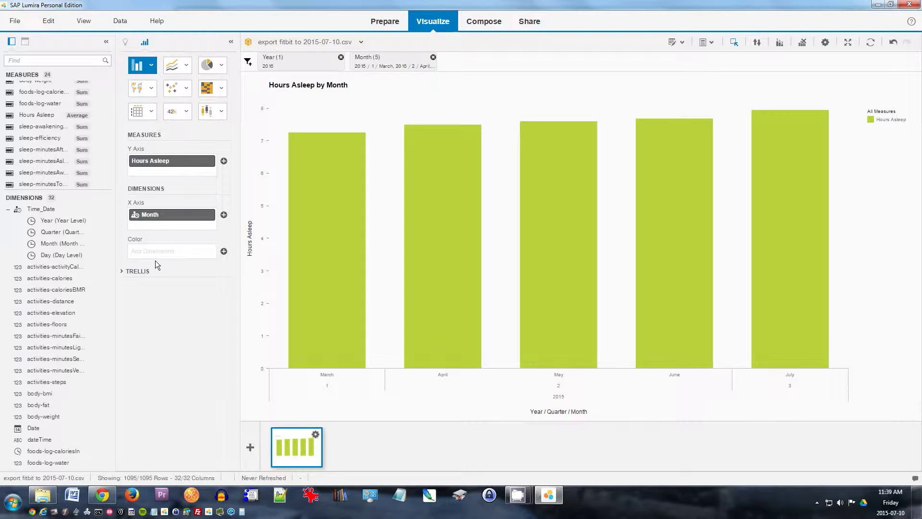
click(826, 42)
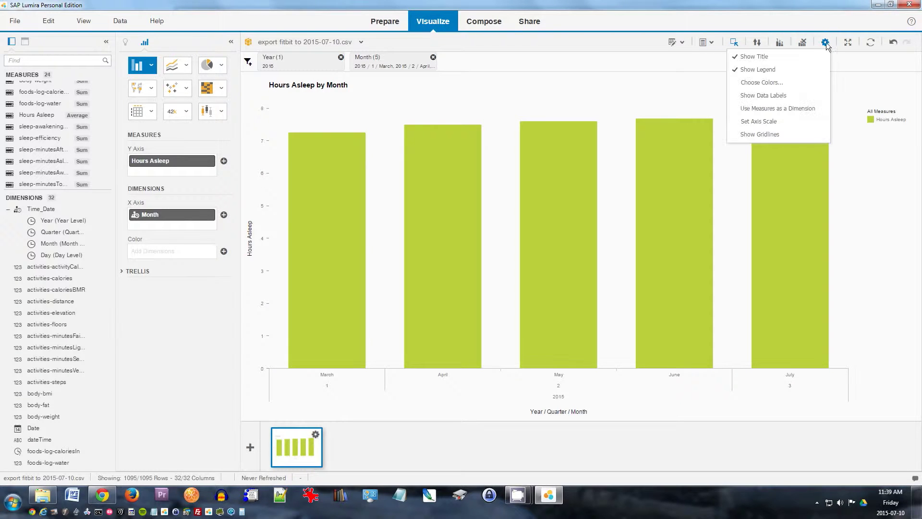
click(797, 94)
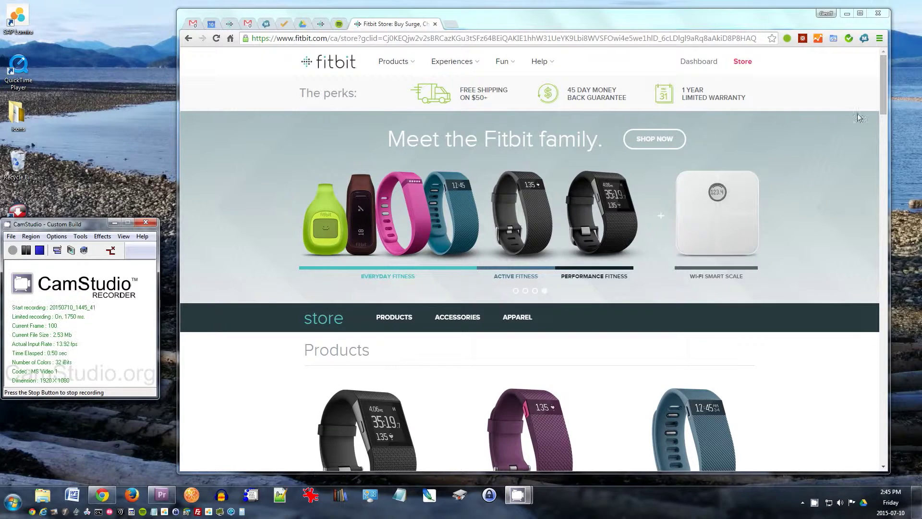
Scroll the Fitbit store page down past the Flex, One, Zip and Aria trackers.
drag(885, 68, 896, 152)
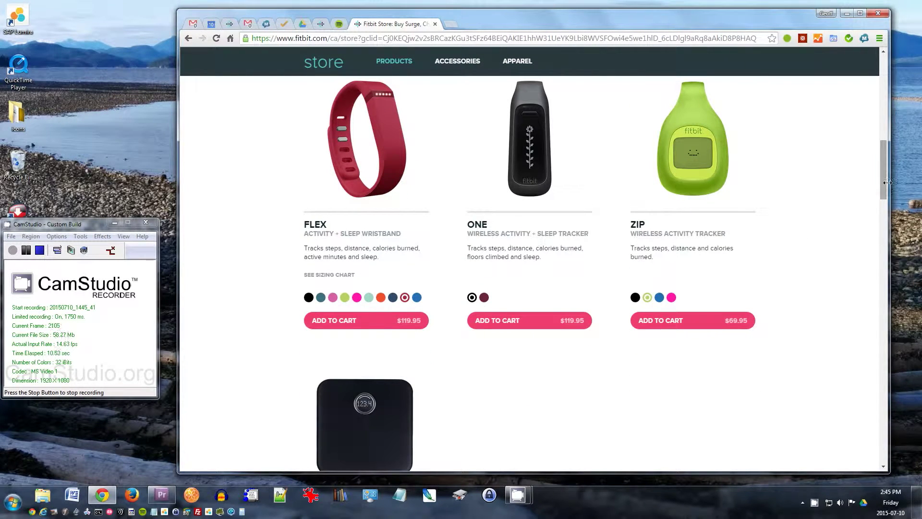
drag(884, 183, 884, 94)
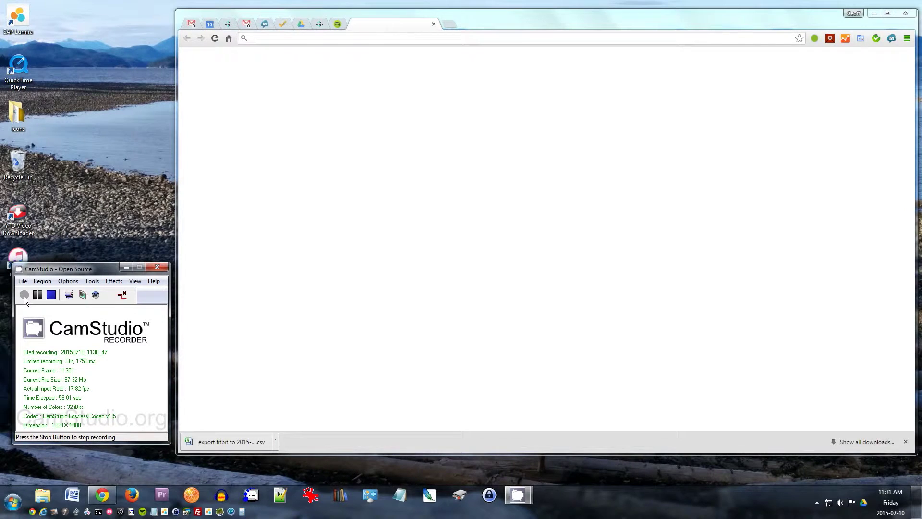
click(436, 41)
text(sap lumira)
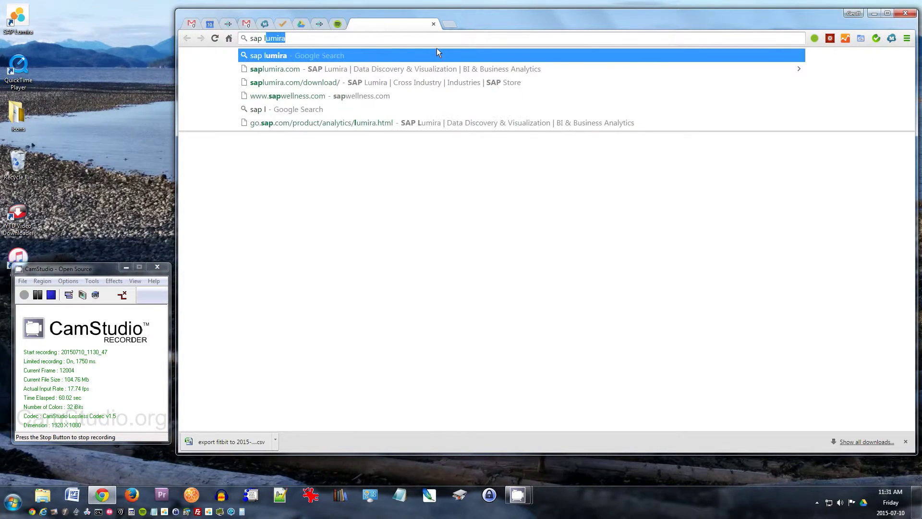
key(Return)
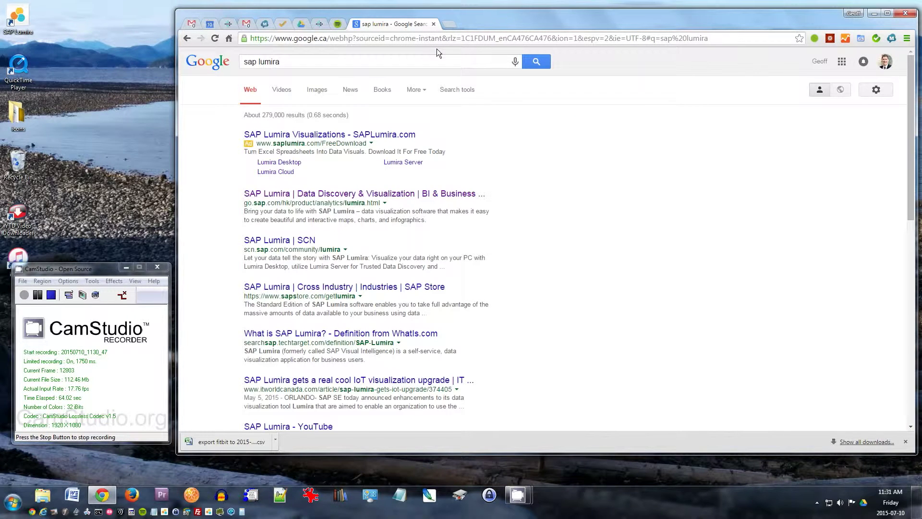
click(370, 136)
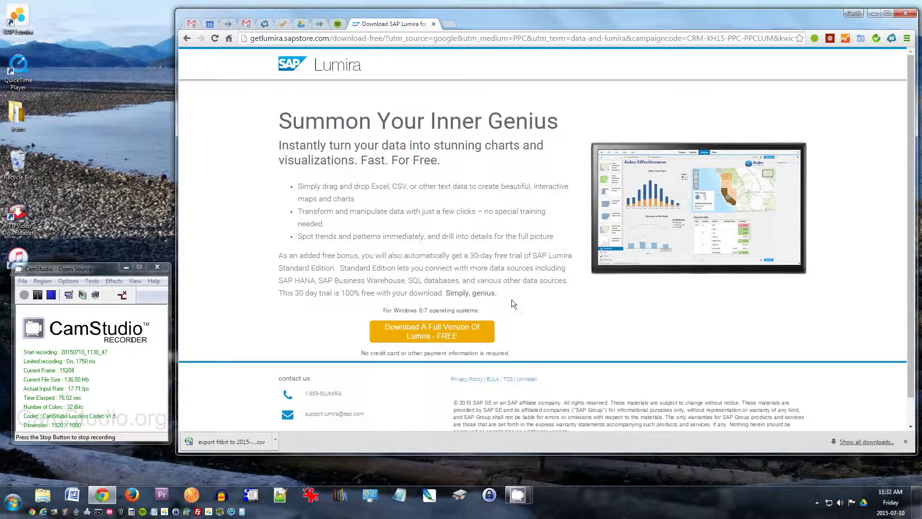
click(443, 331)
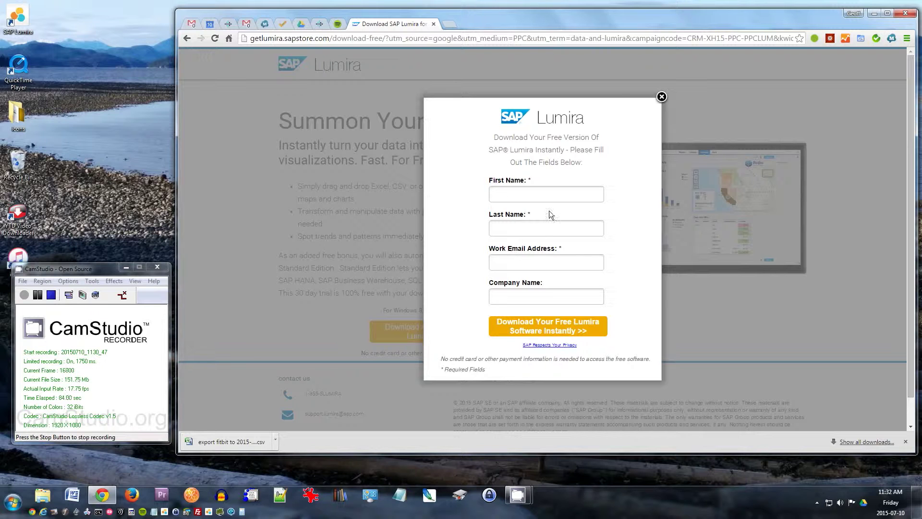
click(661, 97)
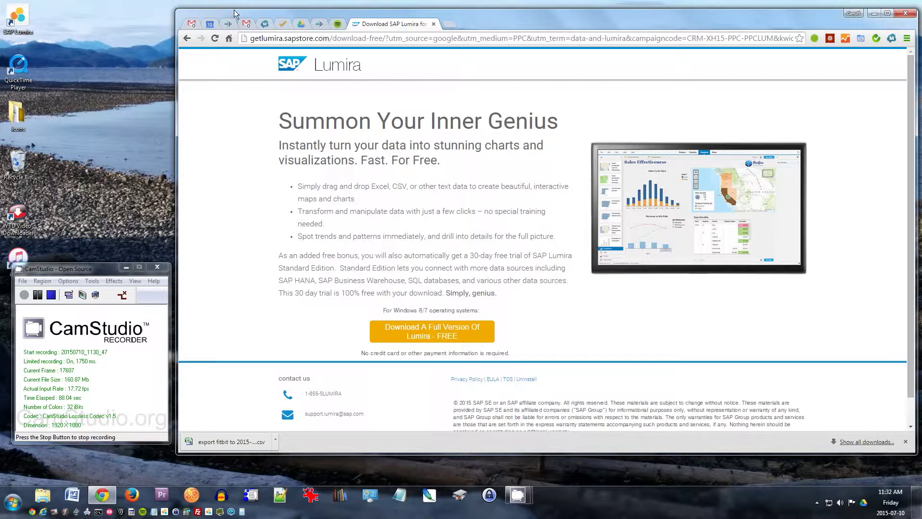
click(188, 38)
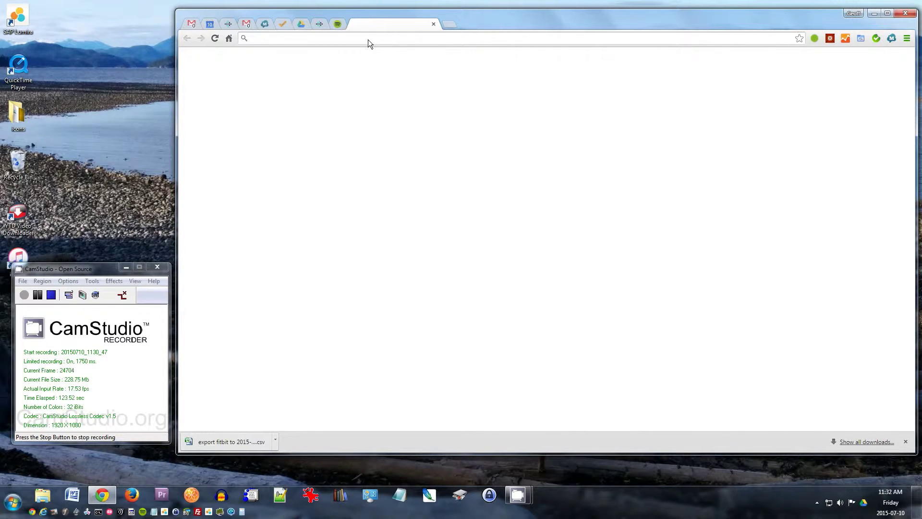
Search the web for 'fitbit export' and open the Fitbit Data Export site.
text(fit)
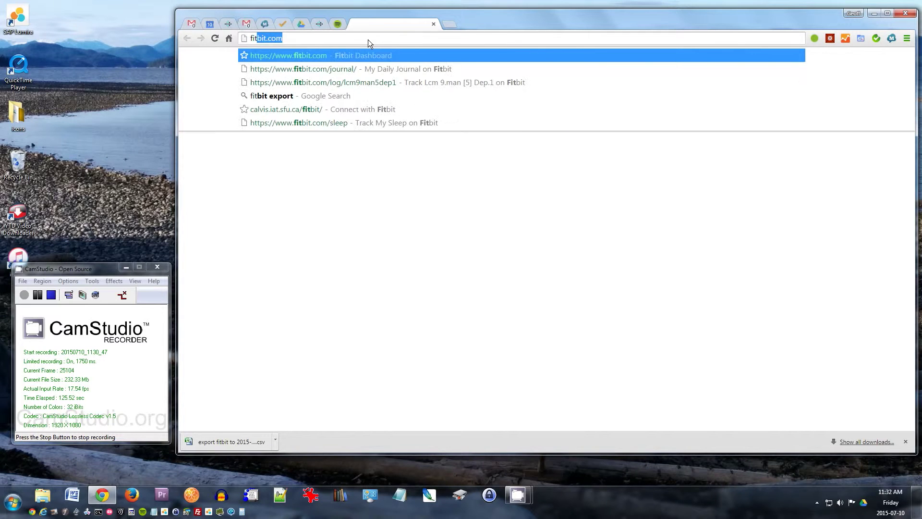
text(bit export)
key(Return)
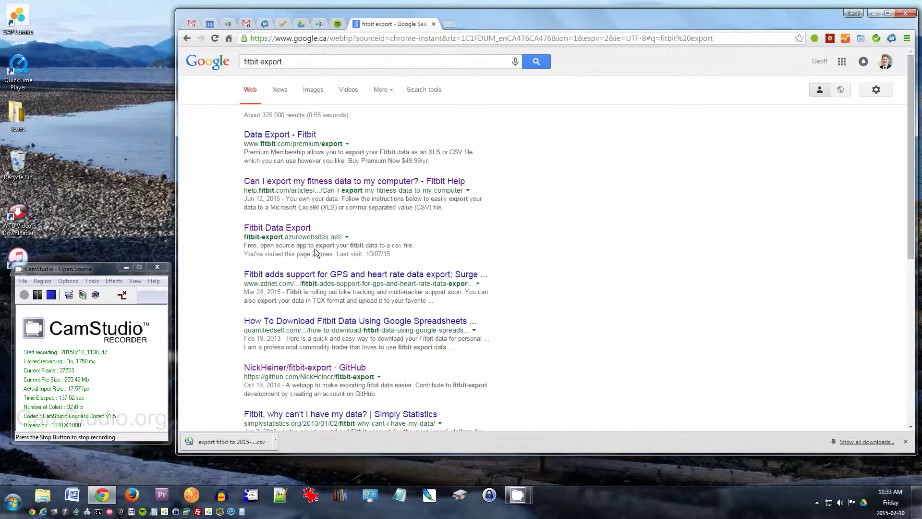
click(272, 231)
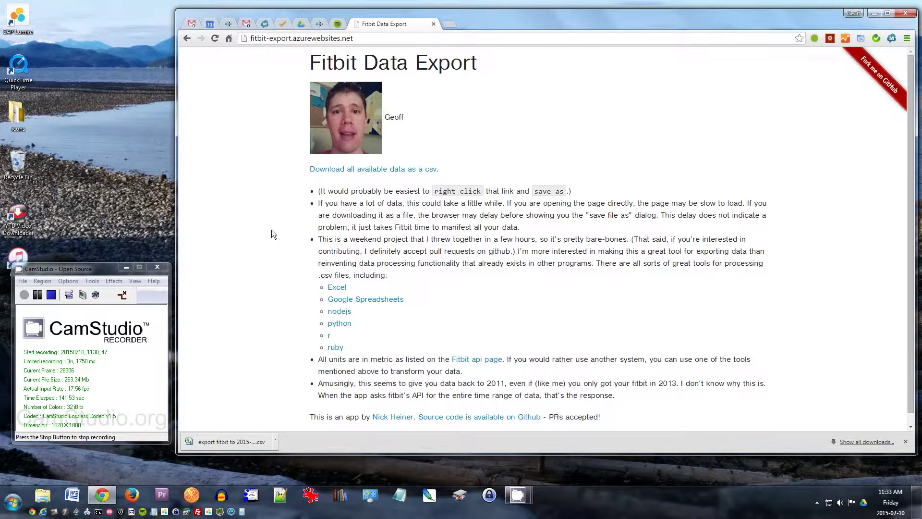
Start saving the all-data CSV link, cancel it, and bring up the fitbit export folder.
right_click(382, 170)
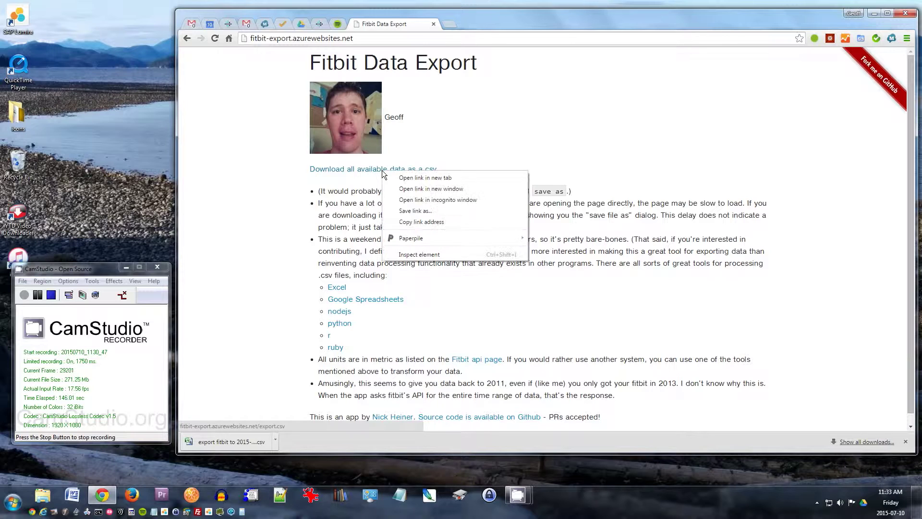
click(423, 212)
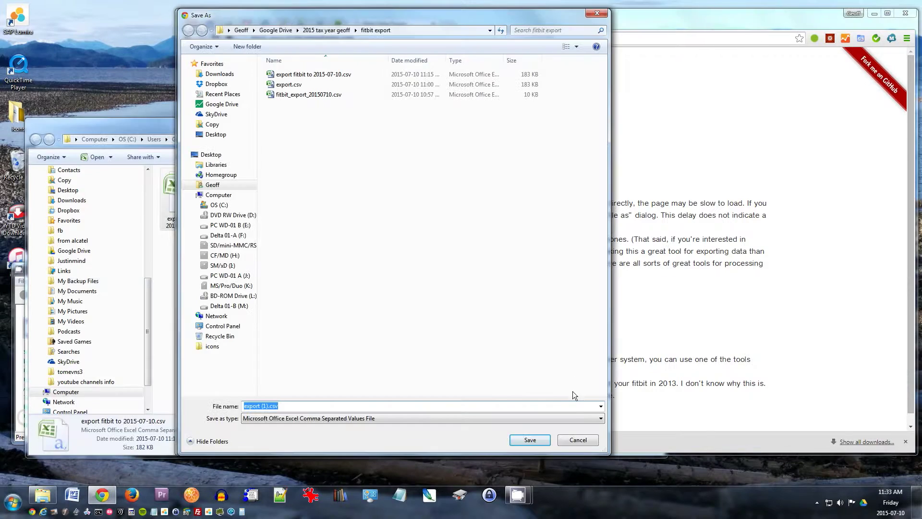
click(585, 437)
click(170, 307)
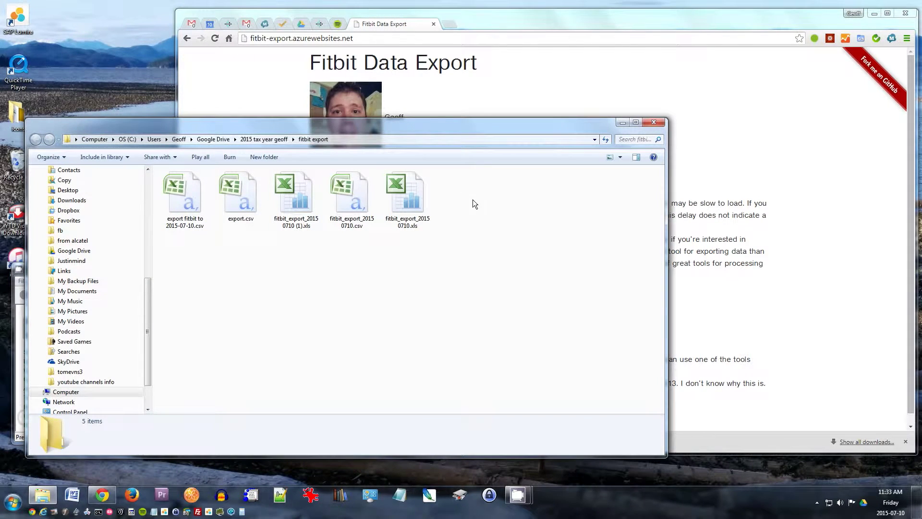
double_click(191, 196)
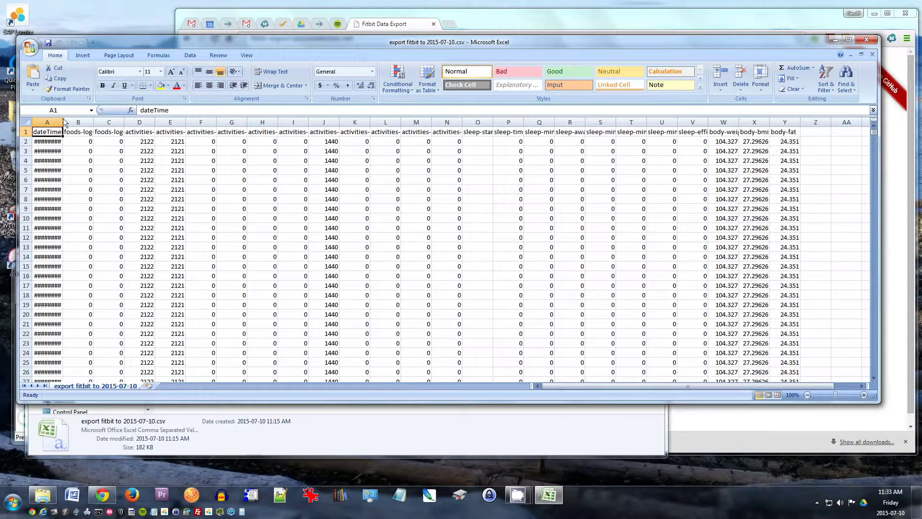
drag(63, 122, 132, 122)
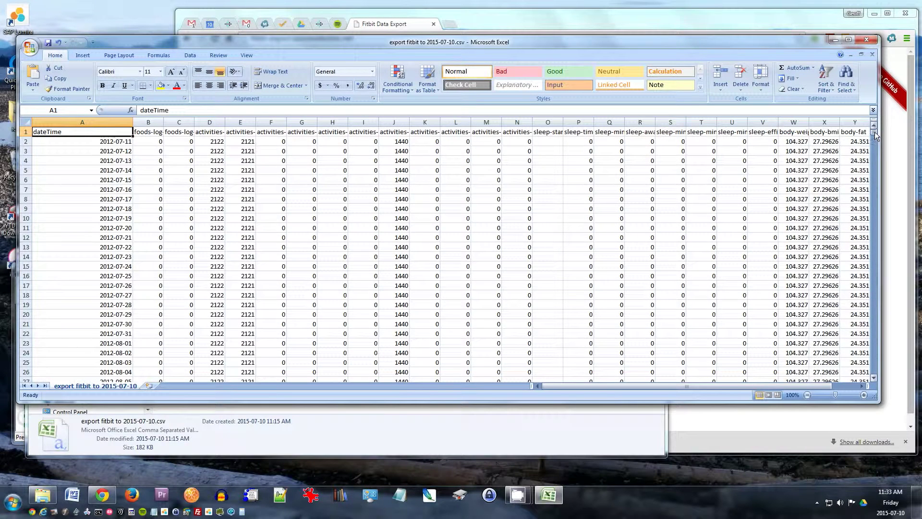
drag(874, 132, 896, 269)
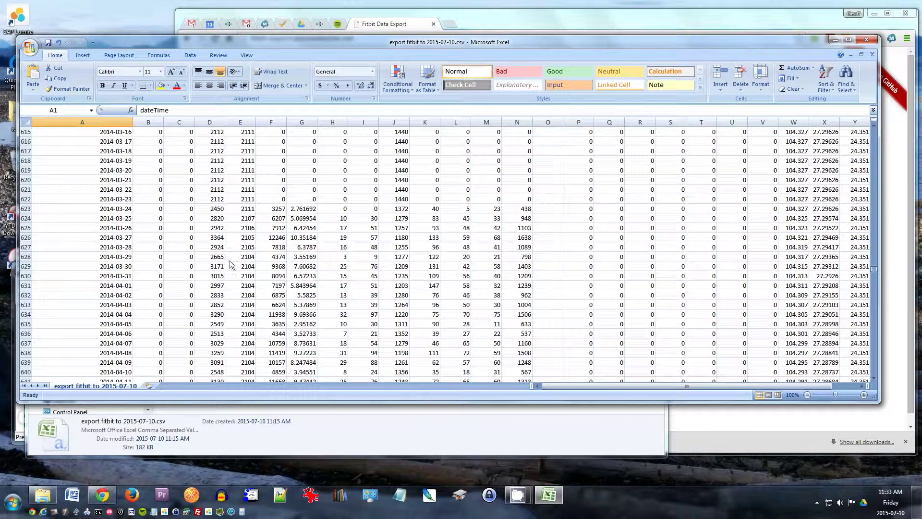
click(123, 210)
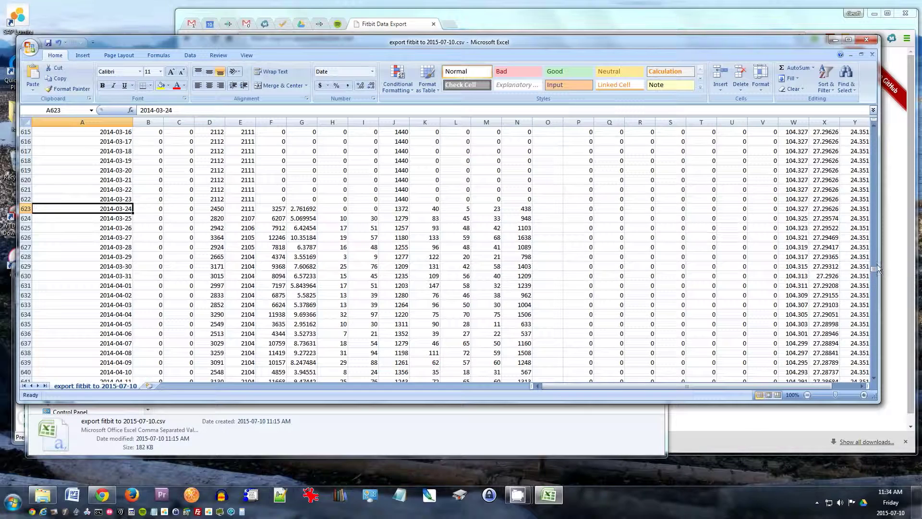
drag(873, 270, 894, 115)
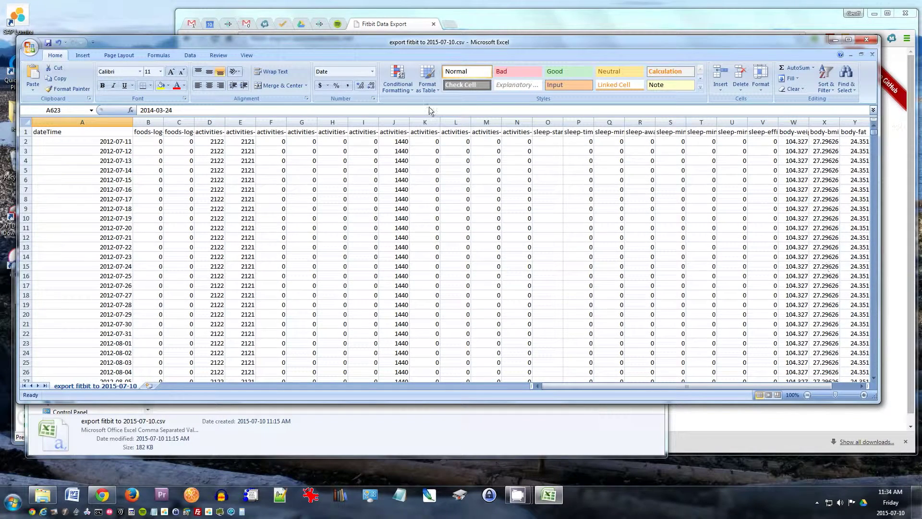
drag(286, 121, 307, 120)
click(289, 144)
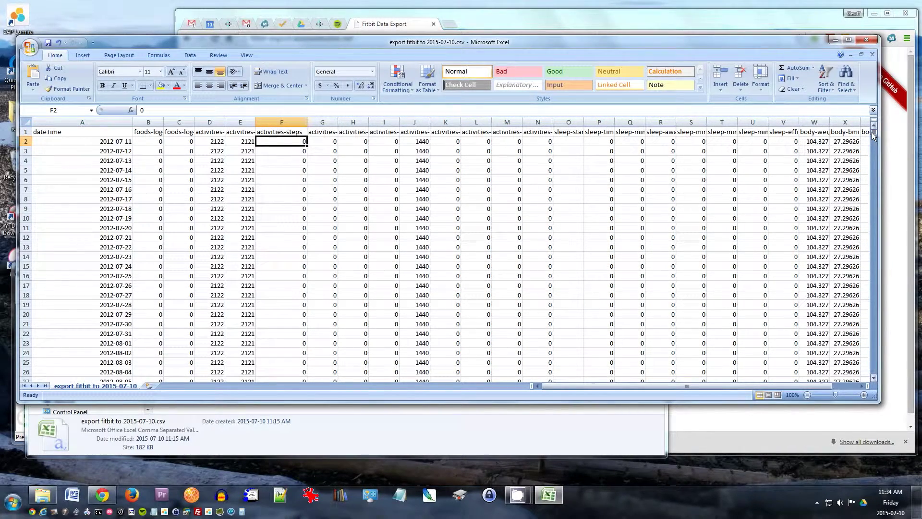
click(867, 40)
click(467, 281)
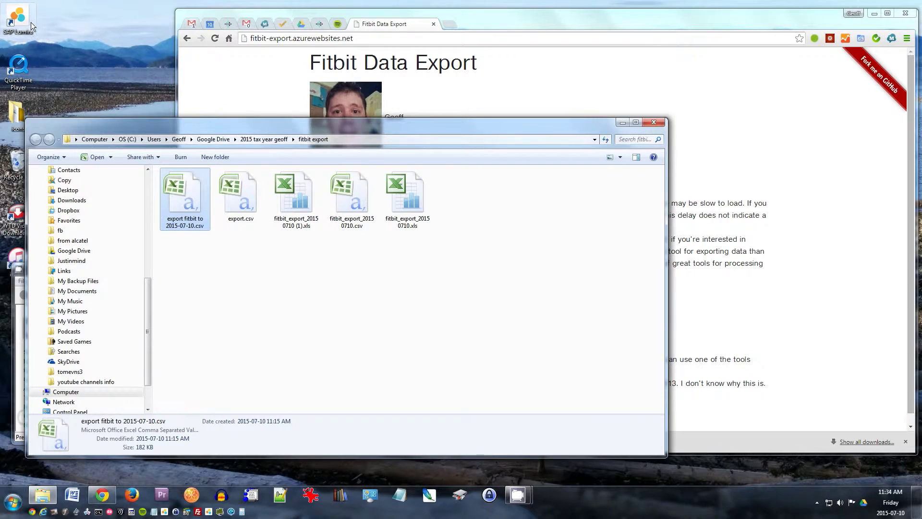
Launch SAP Lumira and create a new document from the text file export fitbit to 2015-07-10.csv.
double_click(18, 20)
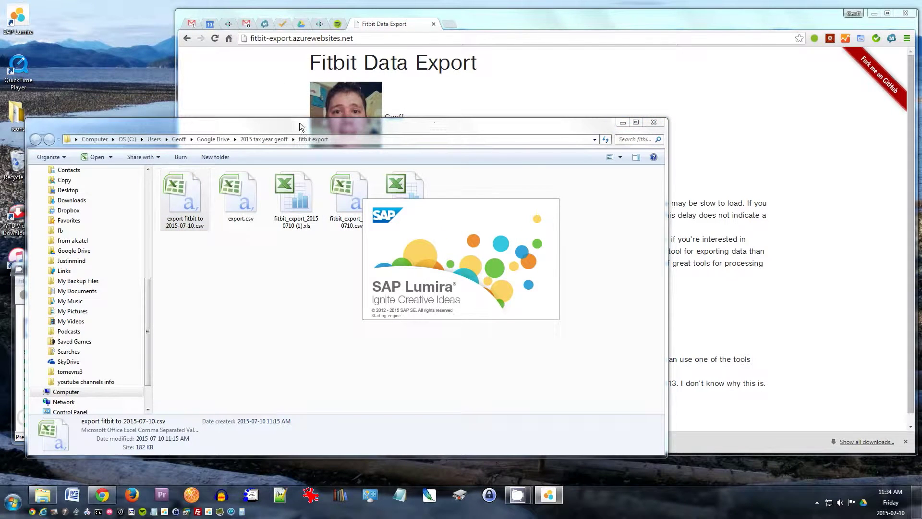
click(352, 141)
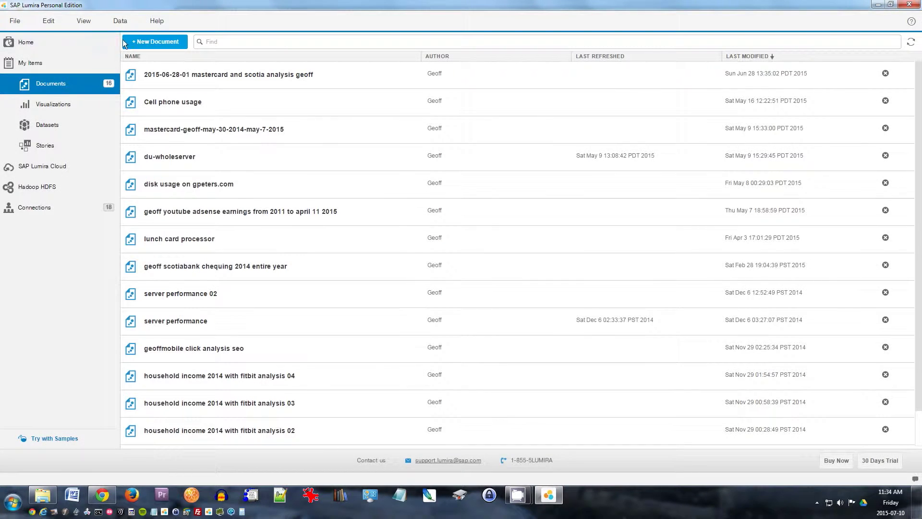
click(154, 46)
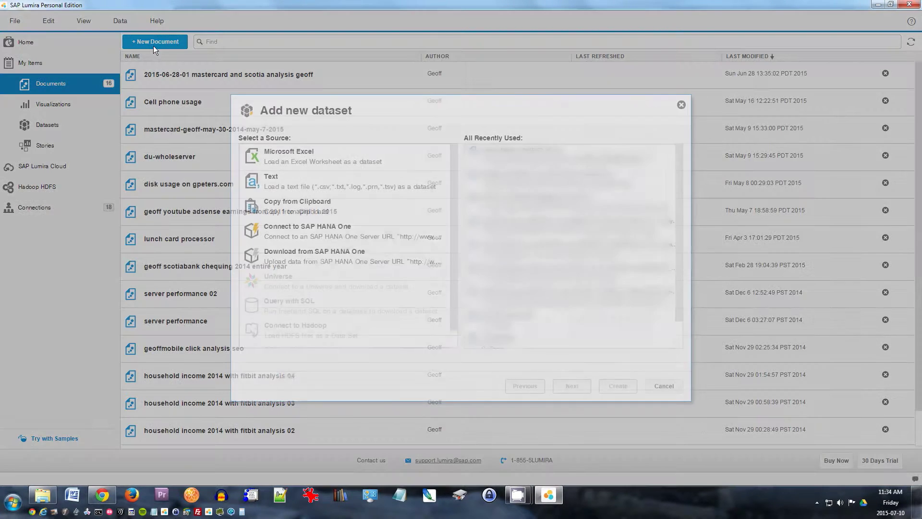
click(313, 190)
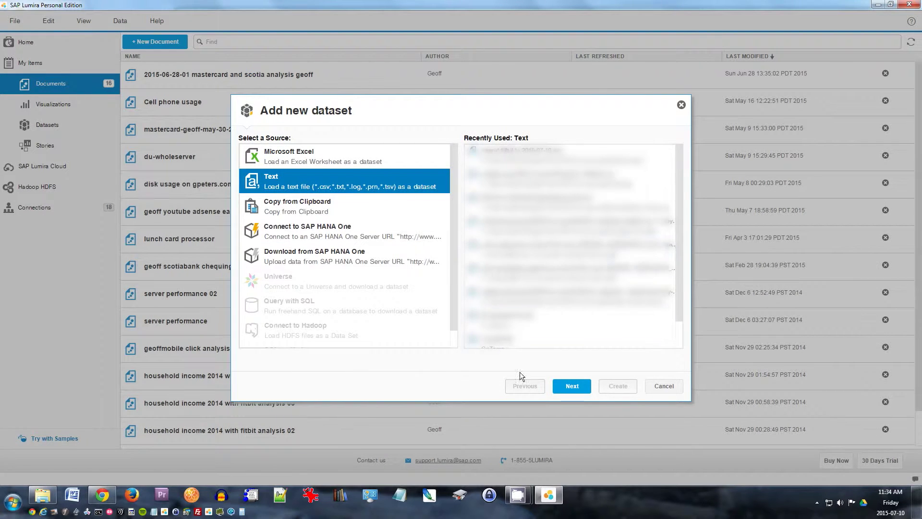
click(572, 385)
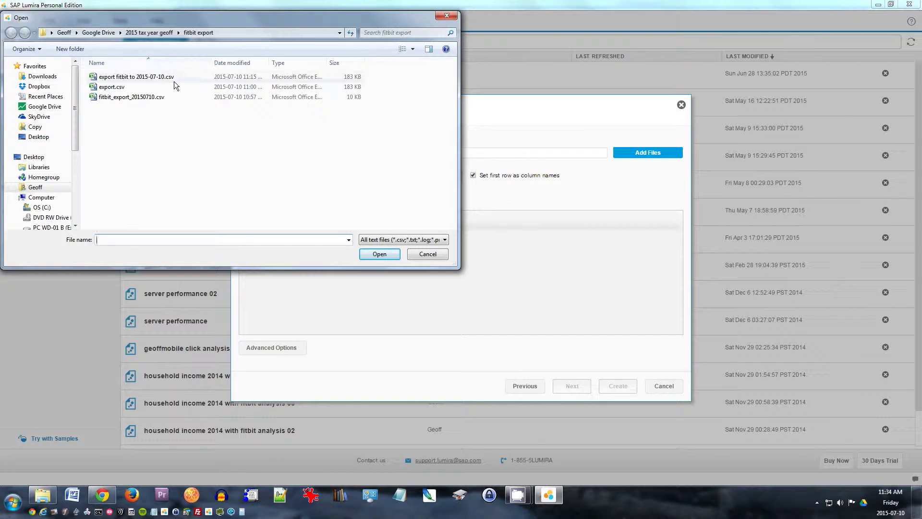
double_click(158, 79)
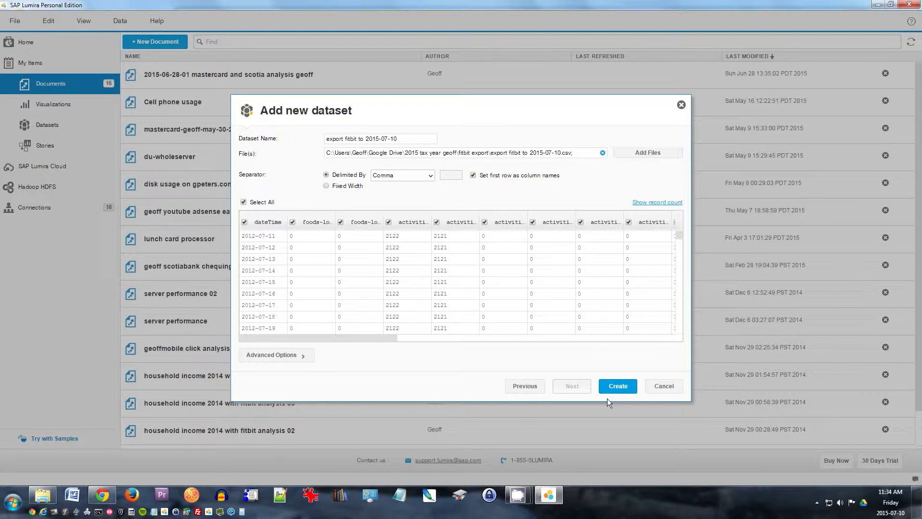
click(616, 386)
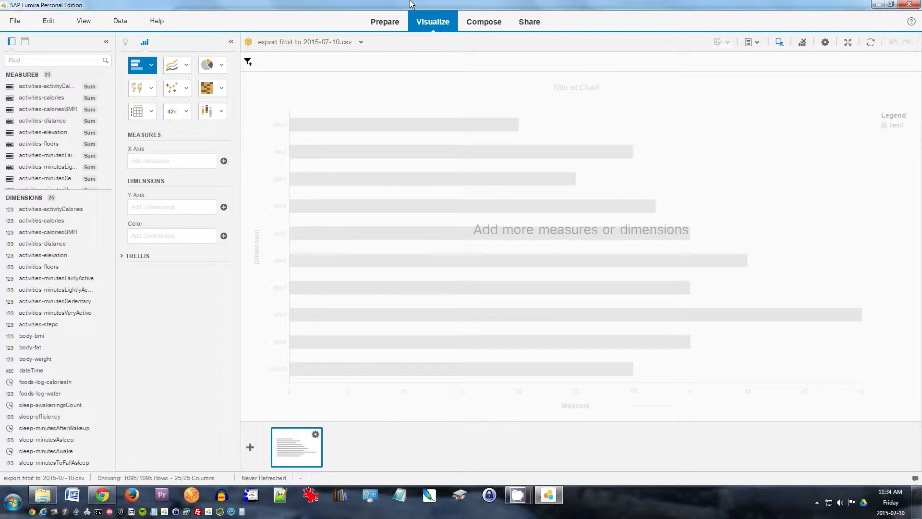
In Prepare, convert the dateTime column to a new date column using yyyy-mm-dd format.
click(383, 22)
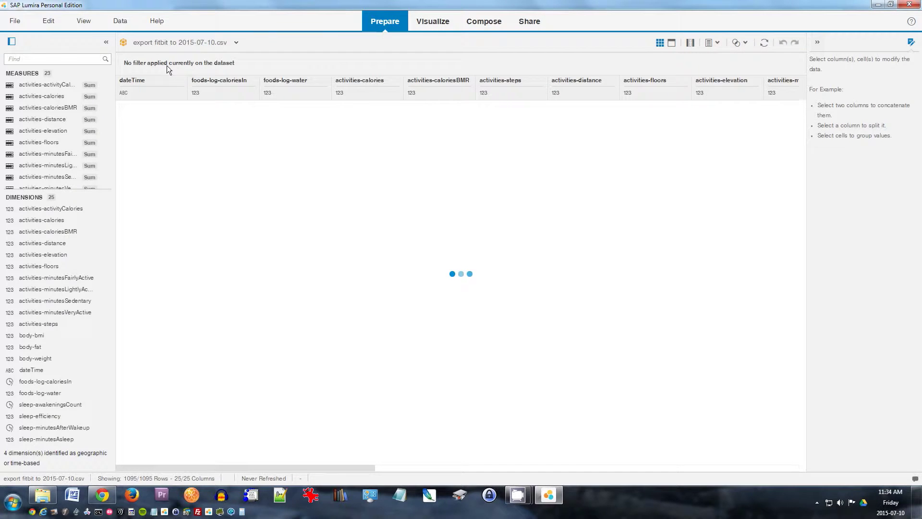
click(128, 119)
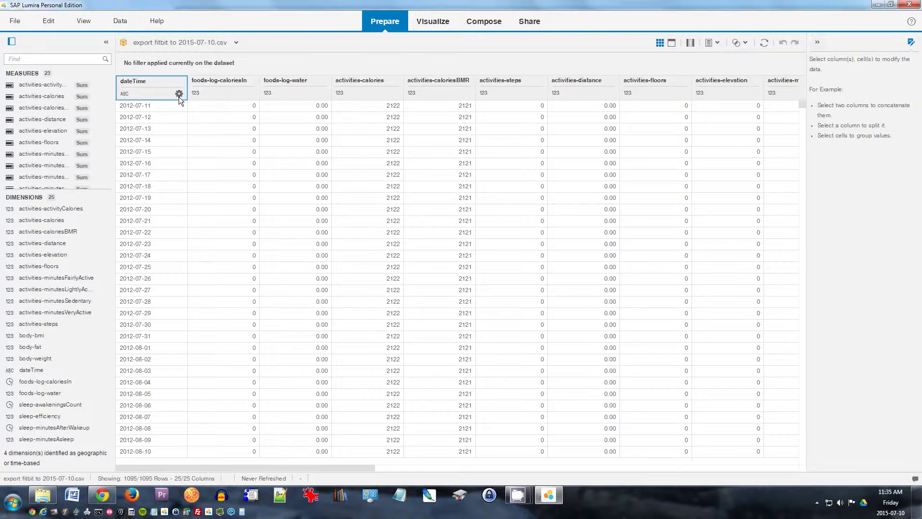
click(179, 94)
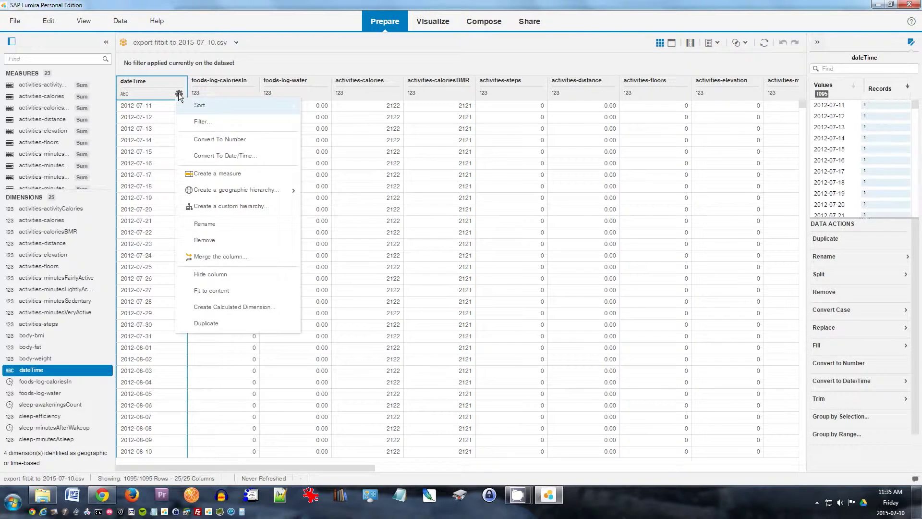
click(267, 156)
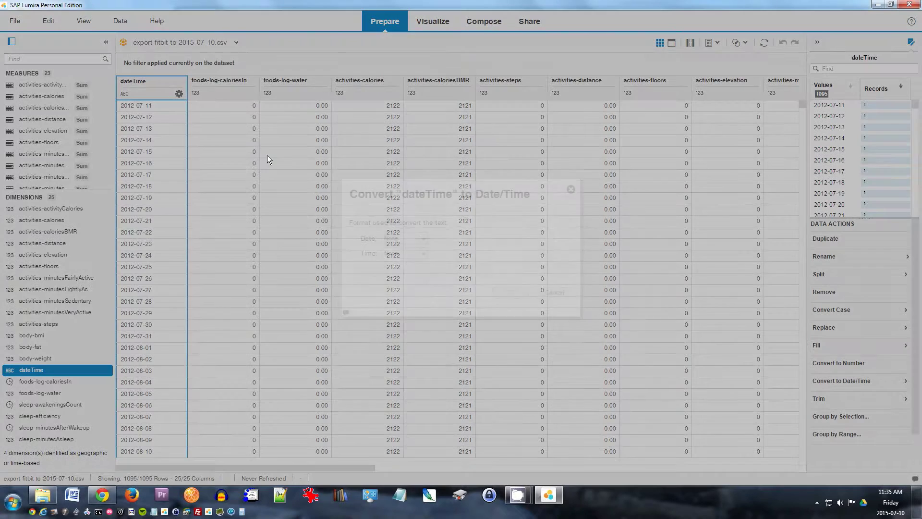
click(423, 239)
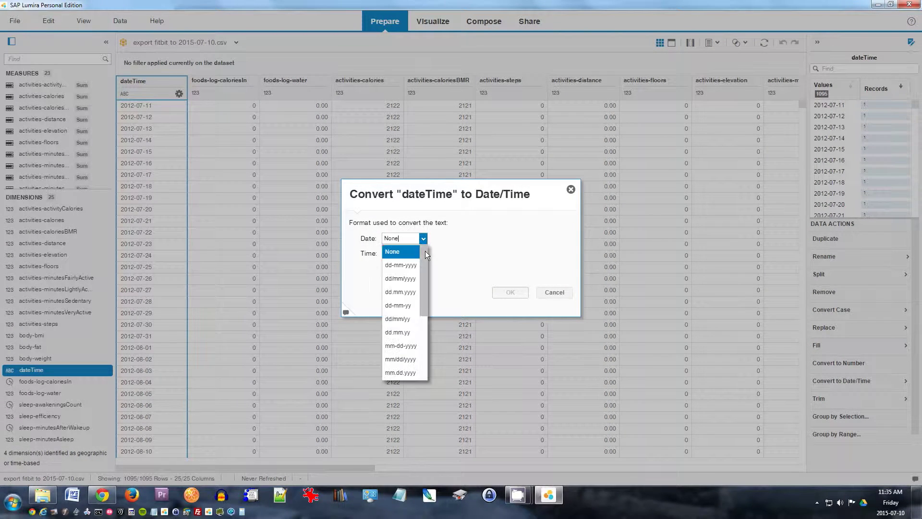
drag(425, 254, 425, 326)
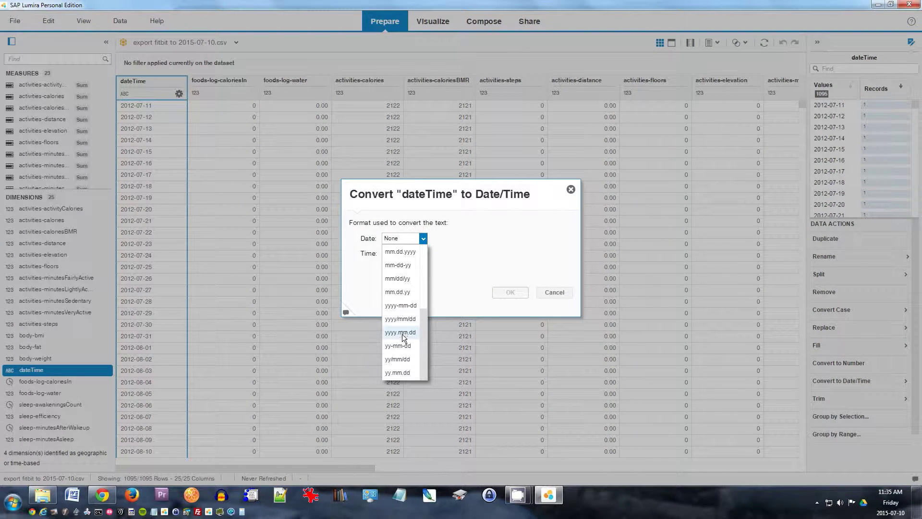
click(403, 306)
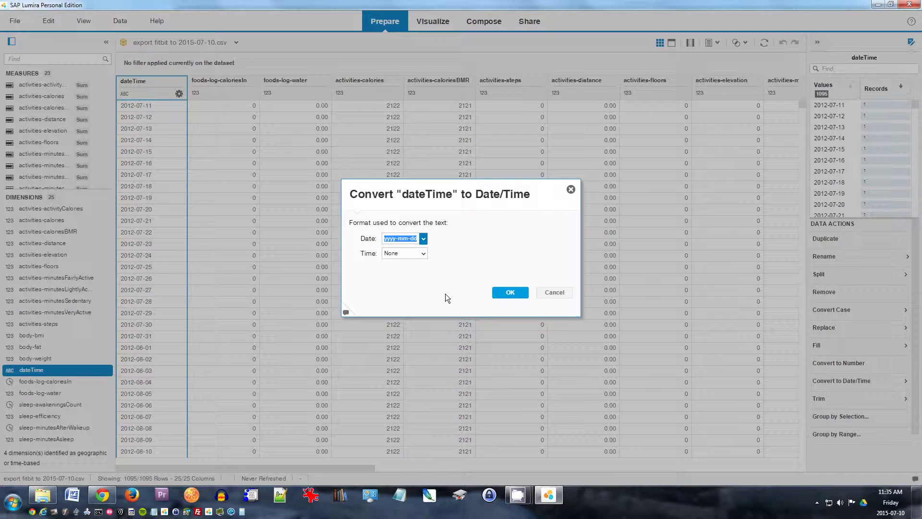
click(512, 293)
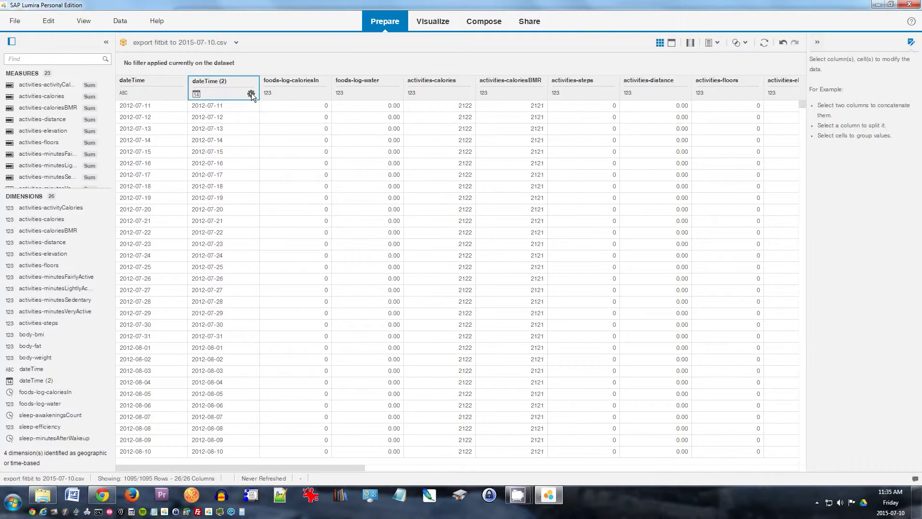
click(251, 93)
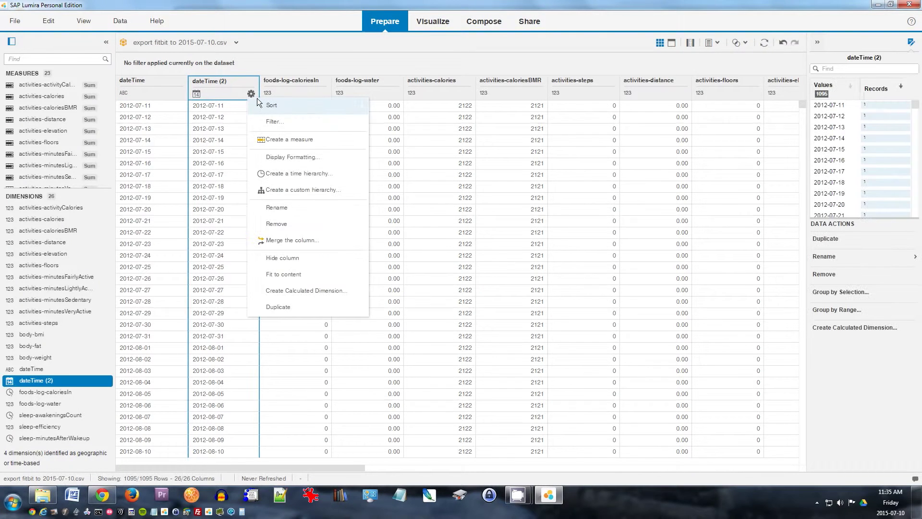
Rename dateTime (2) to Date and build a Year/Quarter/Month/Day time hierarchy from it.
click(290, 212)
key(Return)
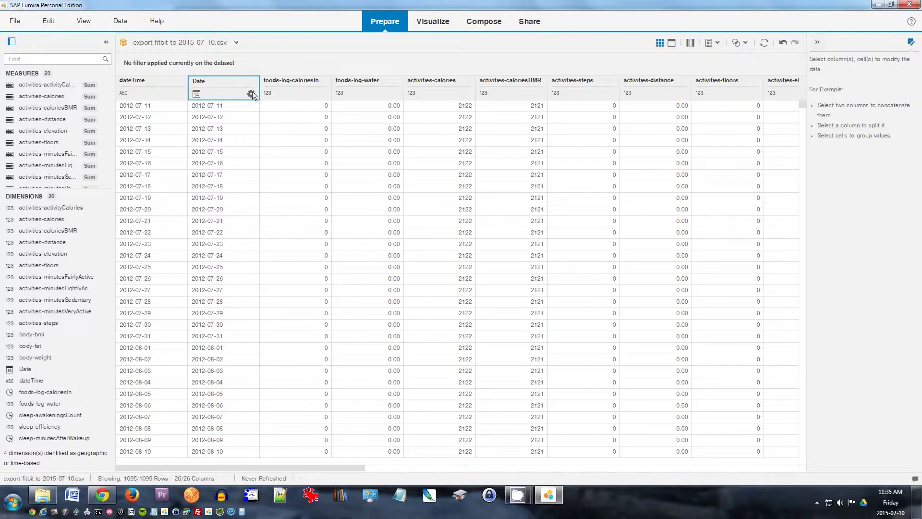
click(251, 93)
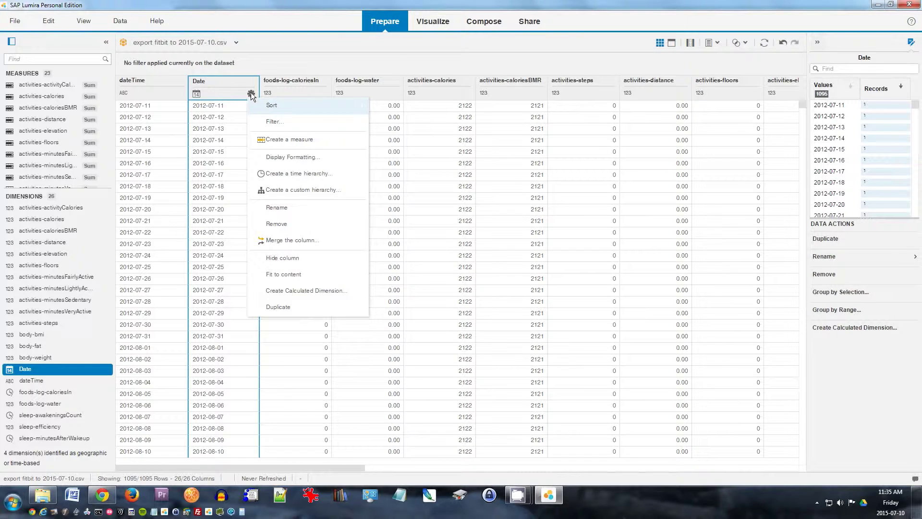
click(299, 175)
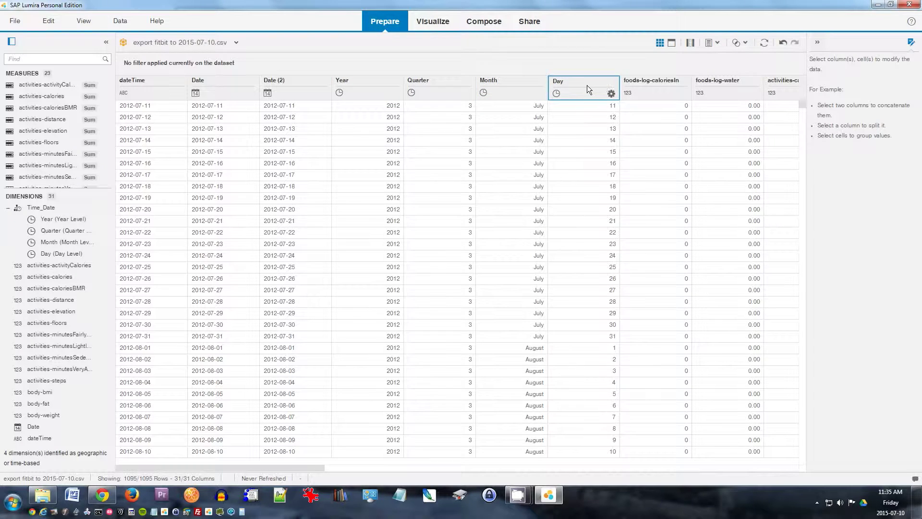
In Visualize, create the calculated dimension Hours Asleep as {sleep-minutesAsleep}/60.
click(437, 22)
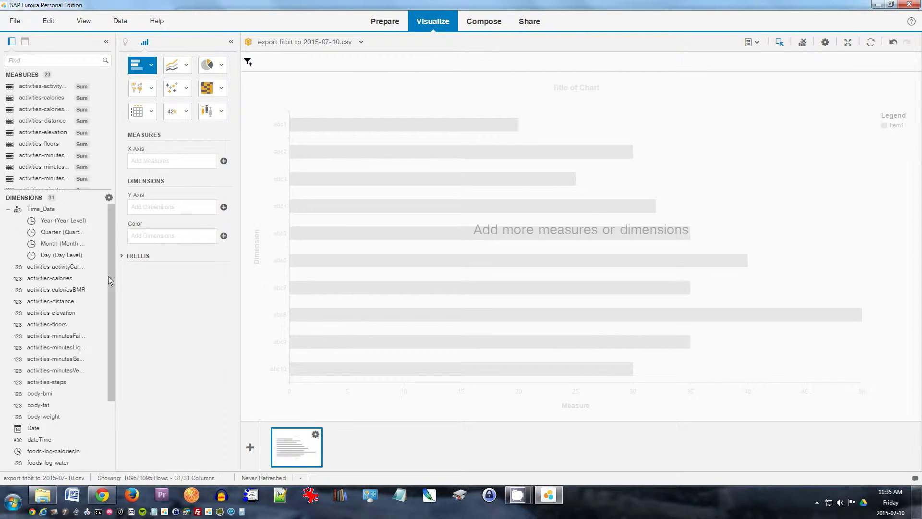
scroll(109, 277, down, 1)
scroll(115, 303, down, 3)
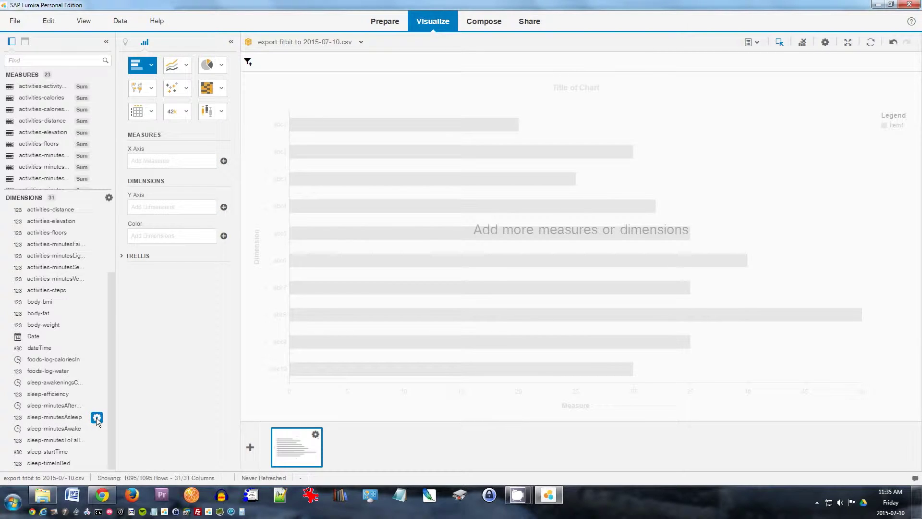
click(97, 418)
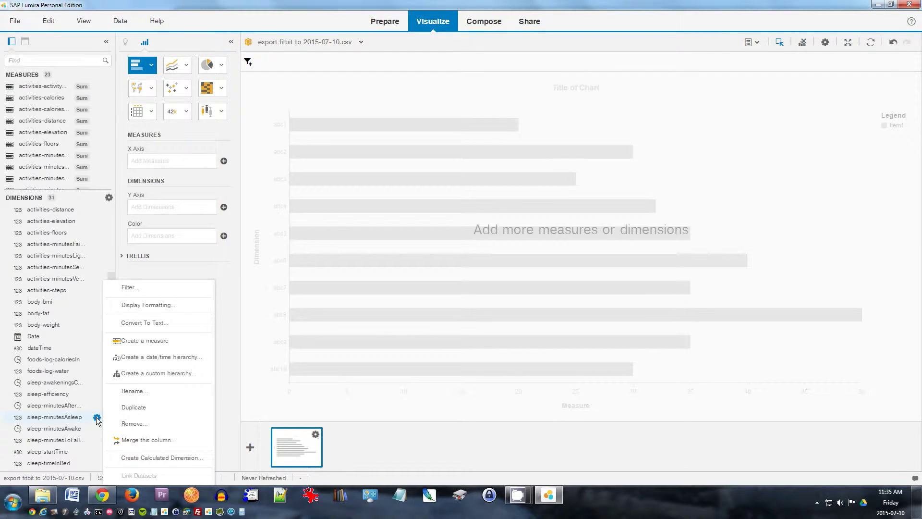
click(175, 457)
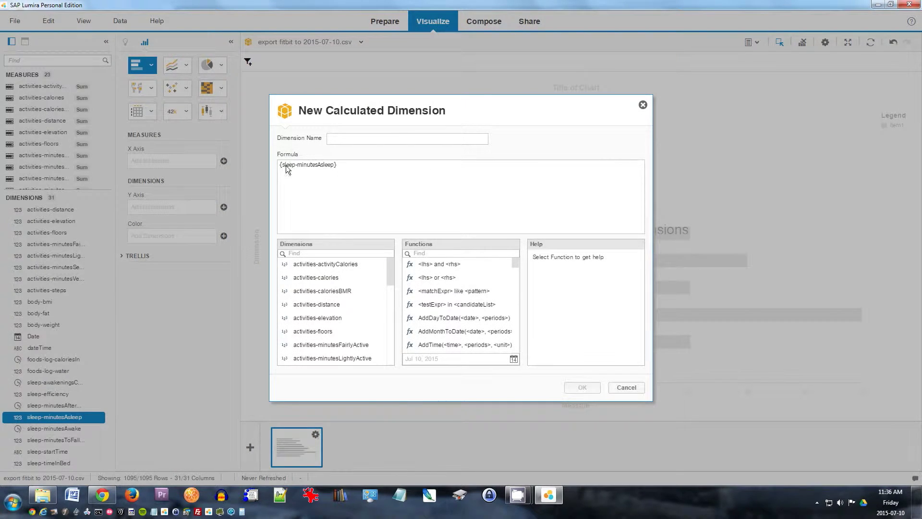
text(Hour)
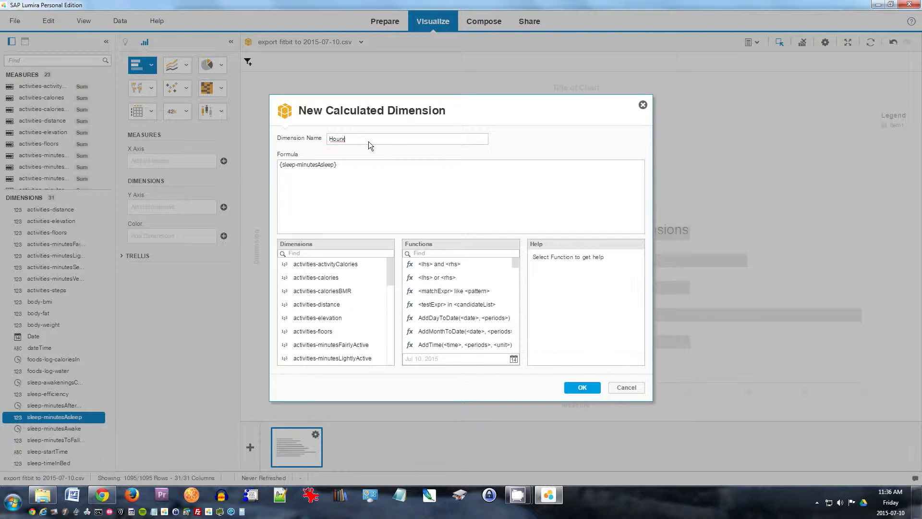
text(s Asleep)
click(350, 185)
click(583, 387)
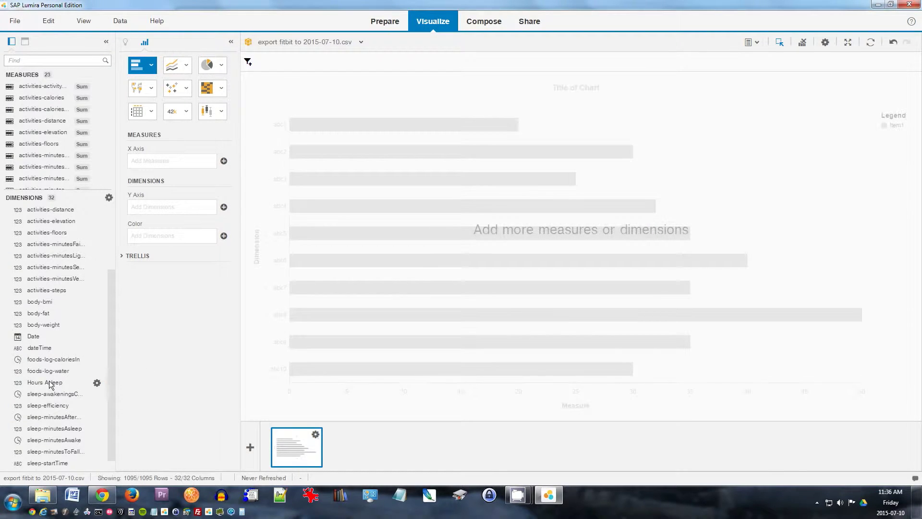
Create a Sum measure from the Hours Asleep dimension.
click(97, 384)
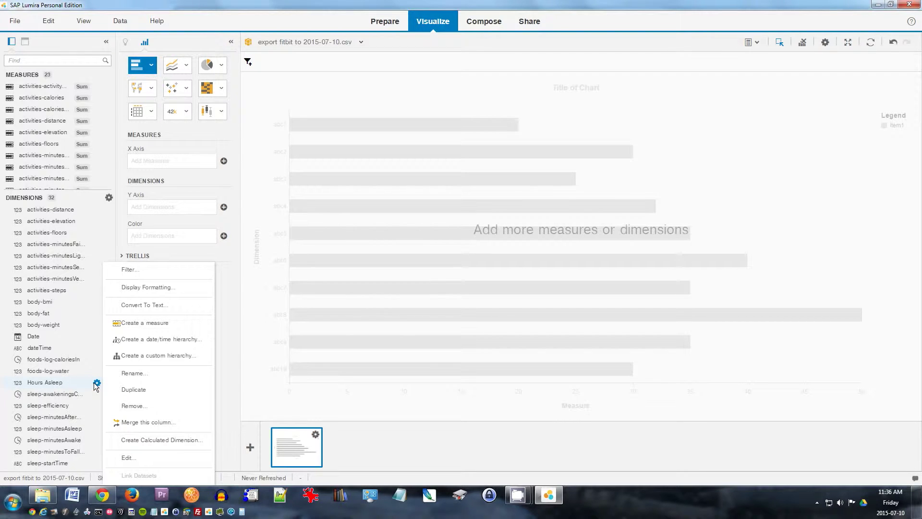
click(174, 323)
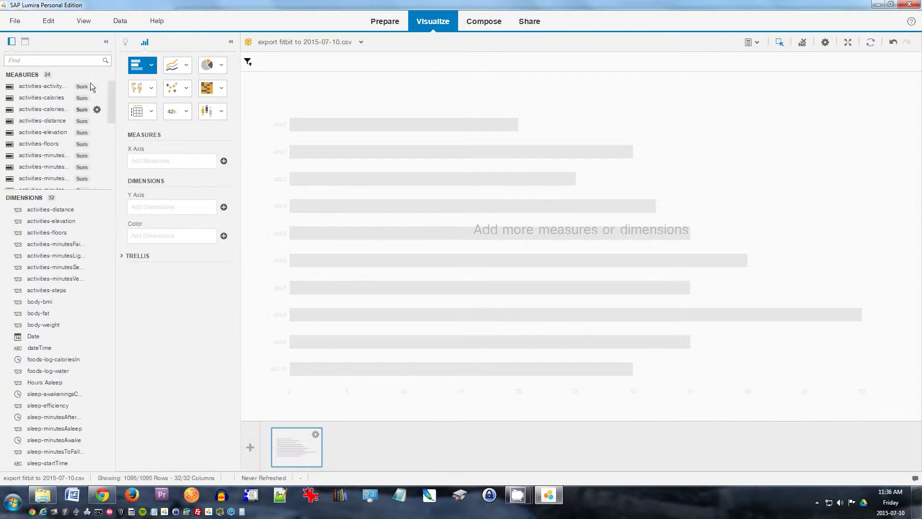
drag(110, 86, 117, 147)
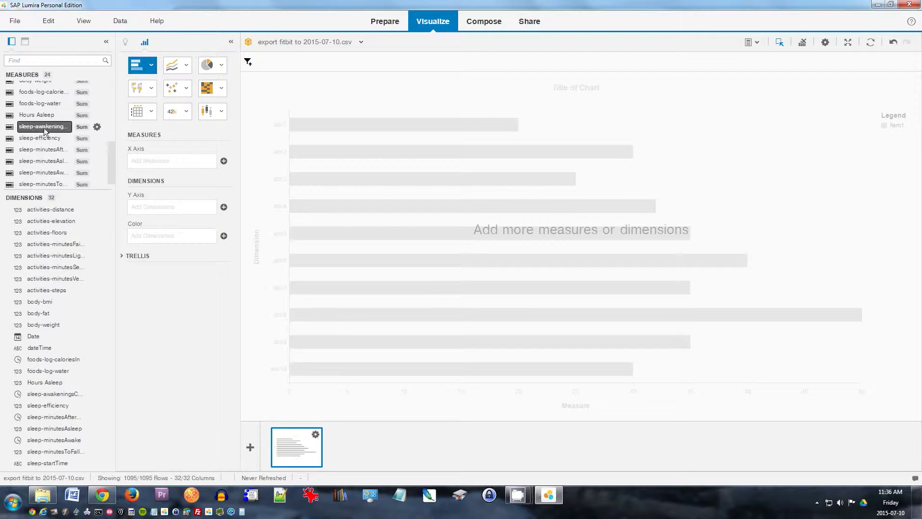
Switch to a column chart and plot Hours Asleep as one bar totalling 1,214.55.
click(152, 65)
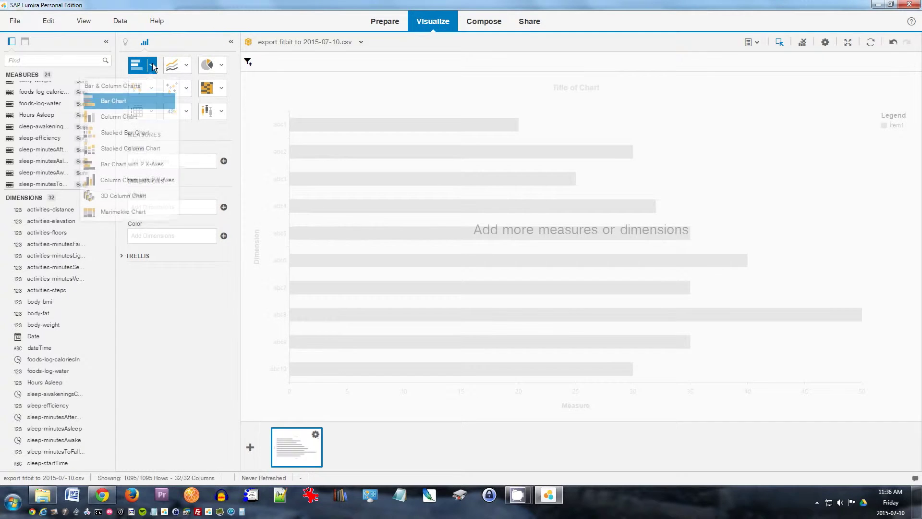
click(142, 118)
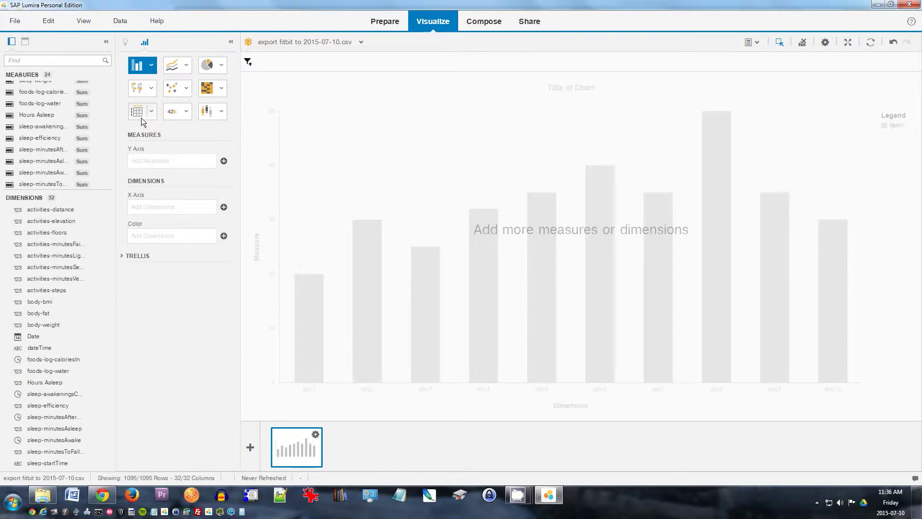
double_click(47, 118)
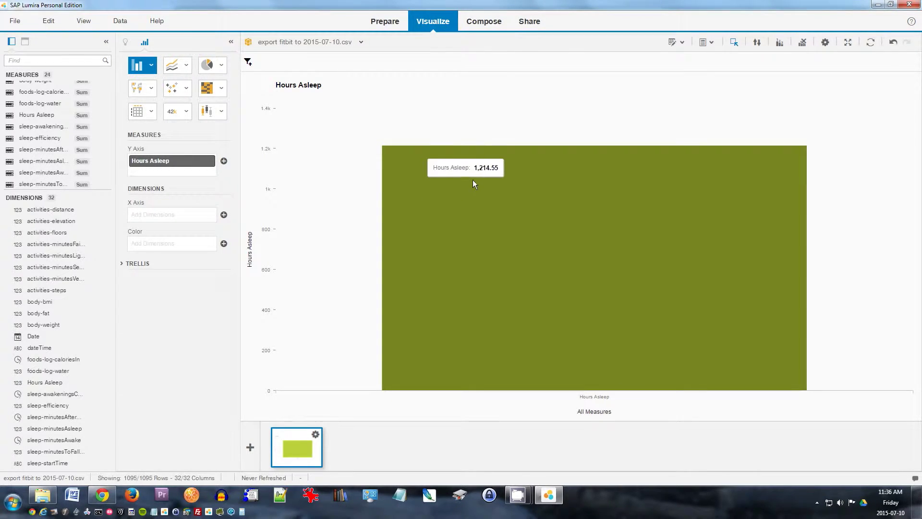
mouse_move(516, 218)
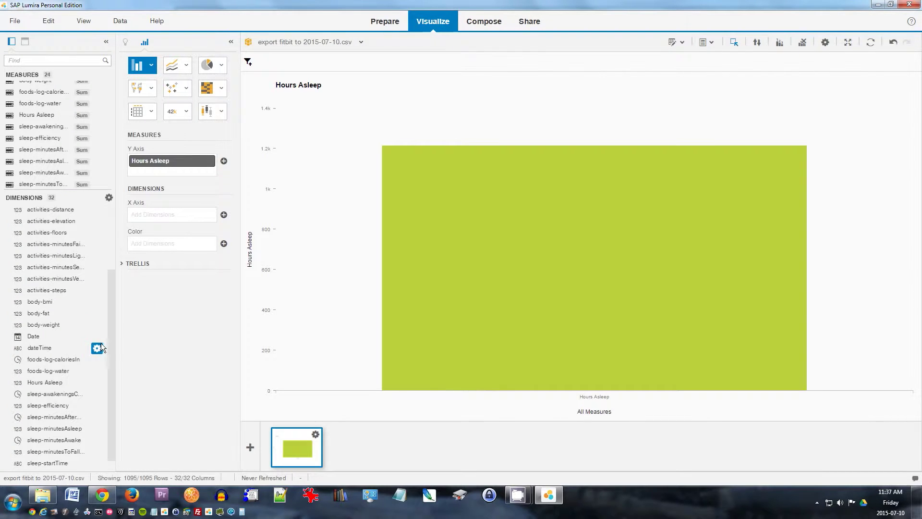
drag(111, 341, 123, 263)
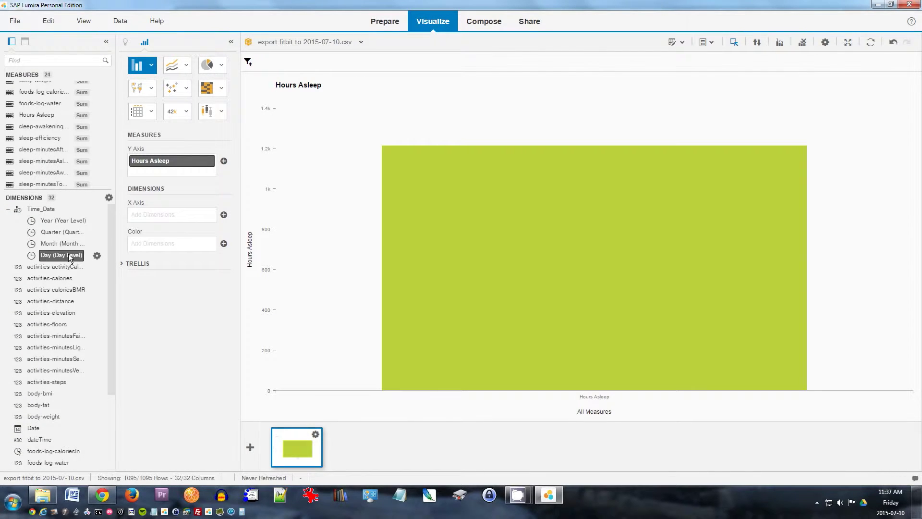
Put Day from the Time_Date hierarchy on the X axis to chart Hours Asleep by Day.
drag(48, 255, 166, 214)
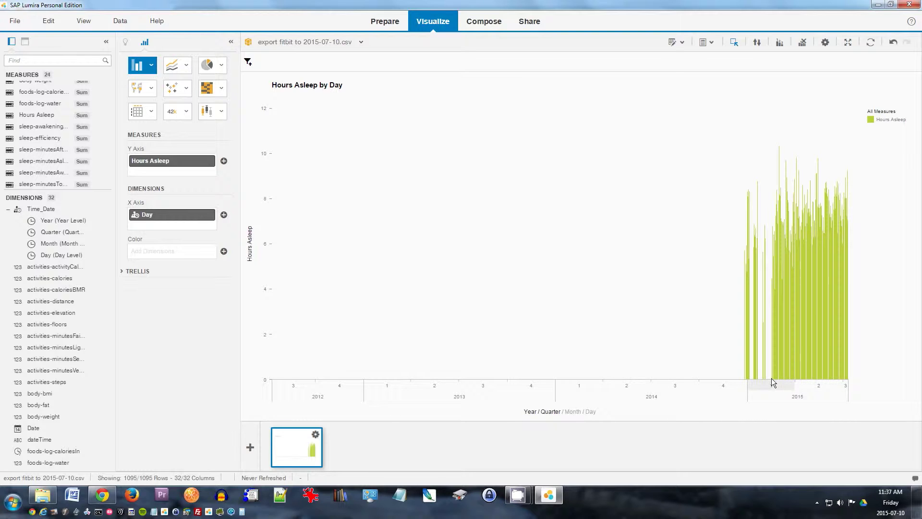
mouse_move(774, 377)
Filter the Hours Asleep by Day chart on Time_Date Year to keep only 2015.
click(246, 62)
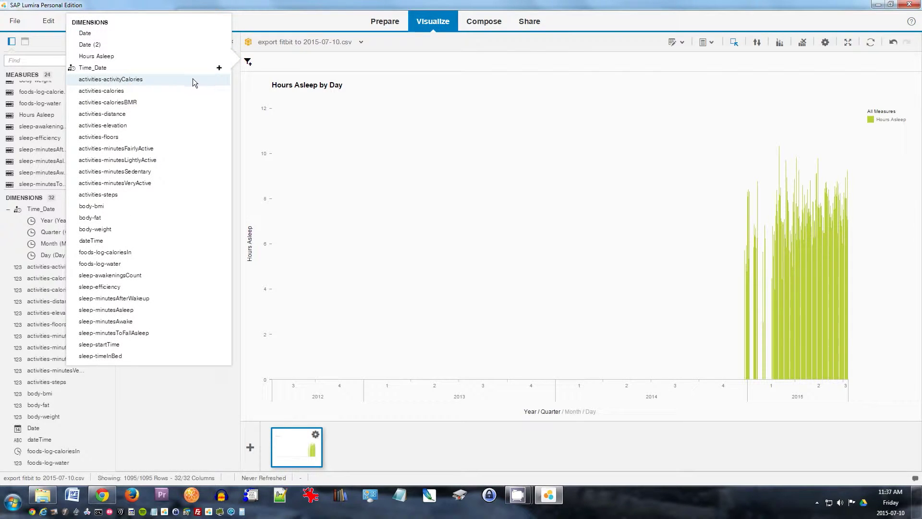
click(219, 68)
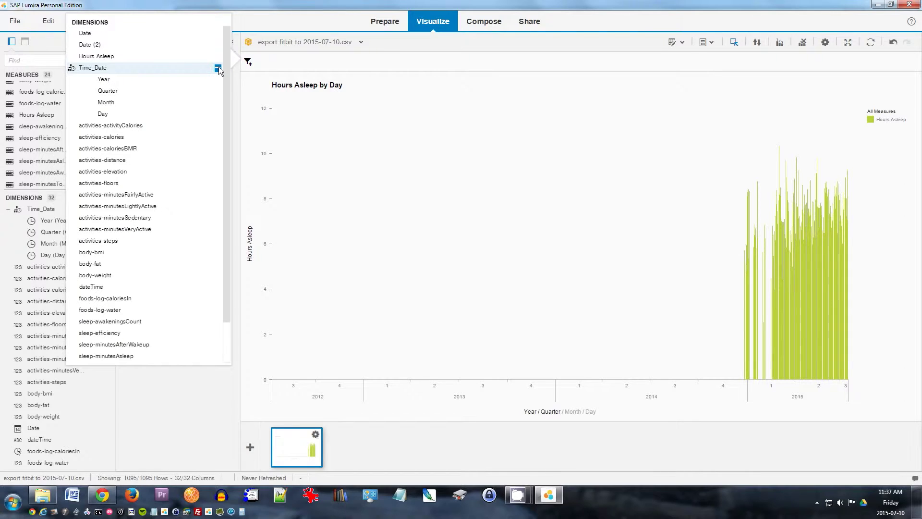
click(104, 80)
click(279, 202)
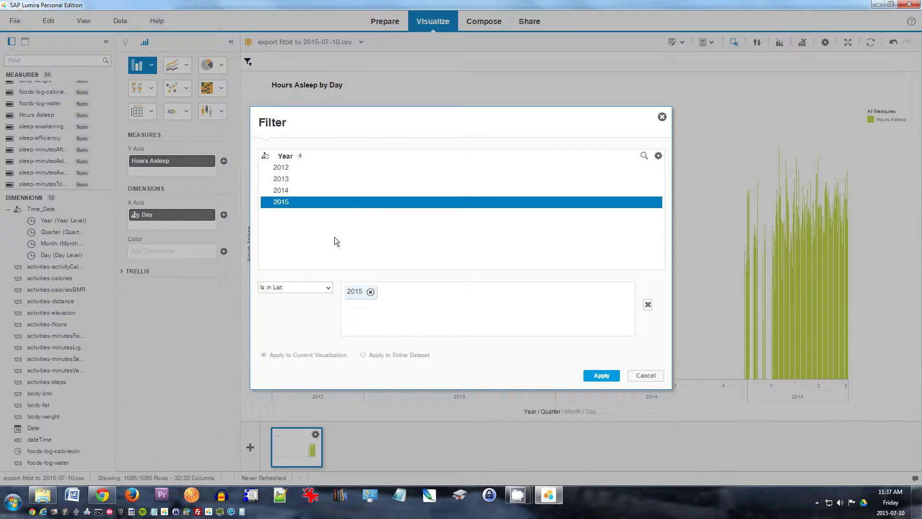
click(598, 377)
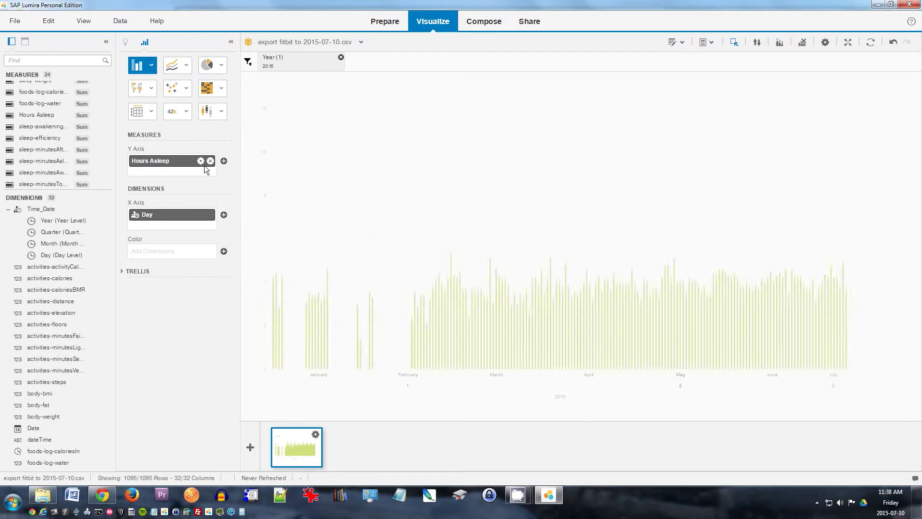
click(200, 162)
Add a Linear Regression predictive calculation on Hours Asleep with 1 day to predict.
mouse_move(203, 208)
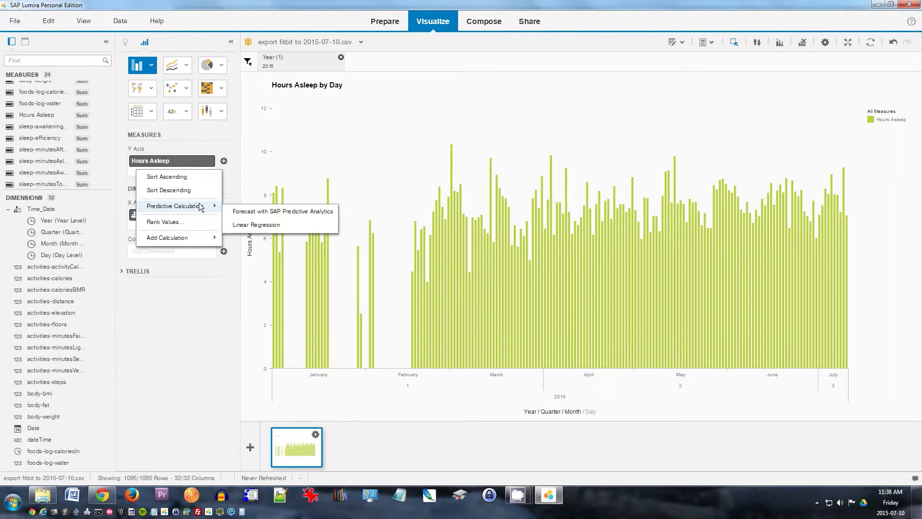
click(278, 225)
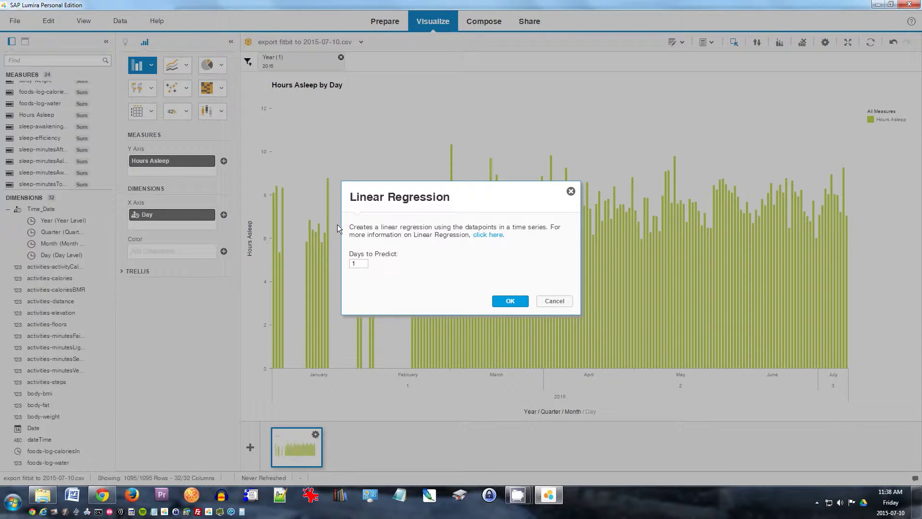
click(509, 302)
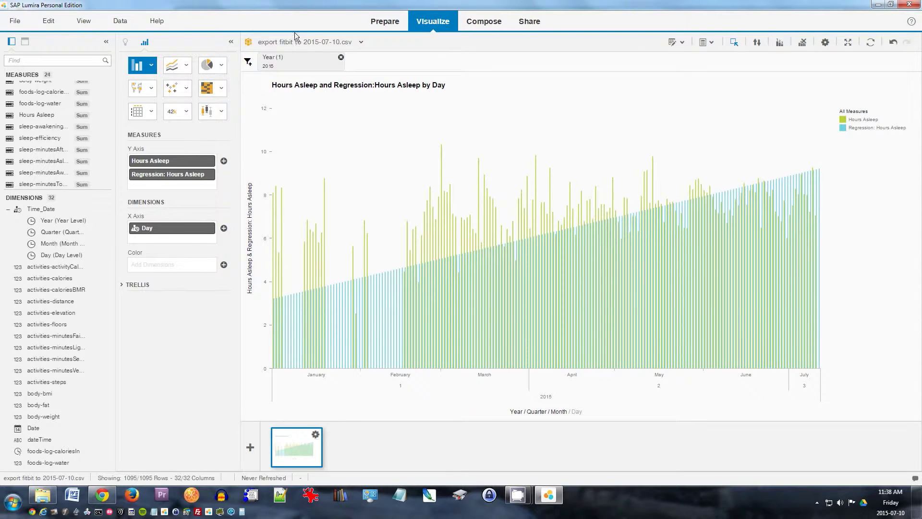
Add a Time_Date Month filter keeping March through July 2015.
click(249, 61)
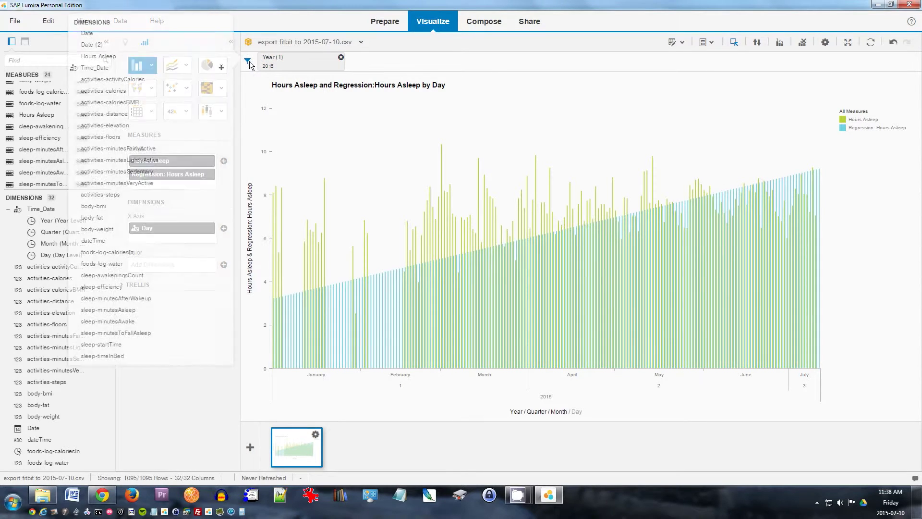
click(220, 69)
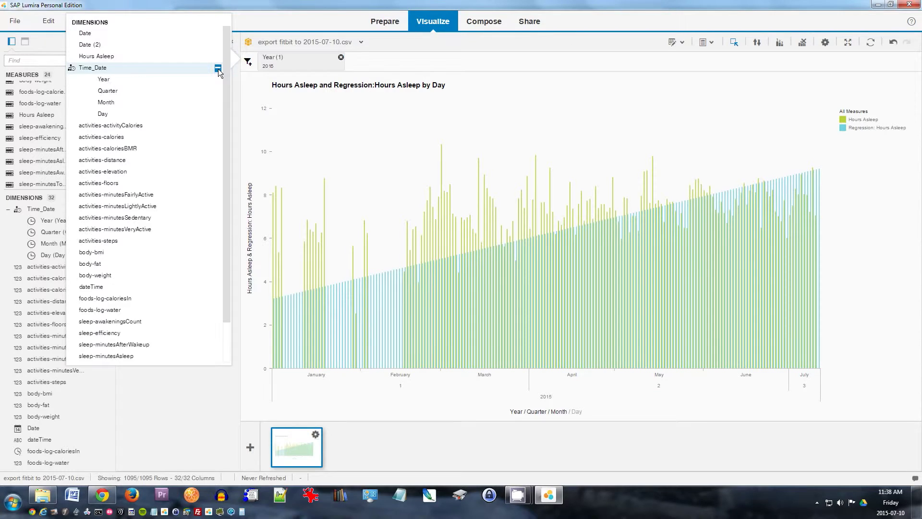
click(116, 103)
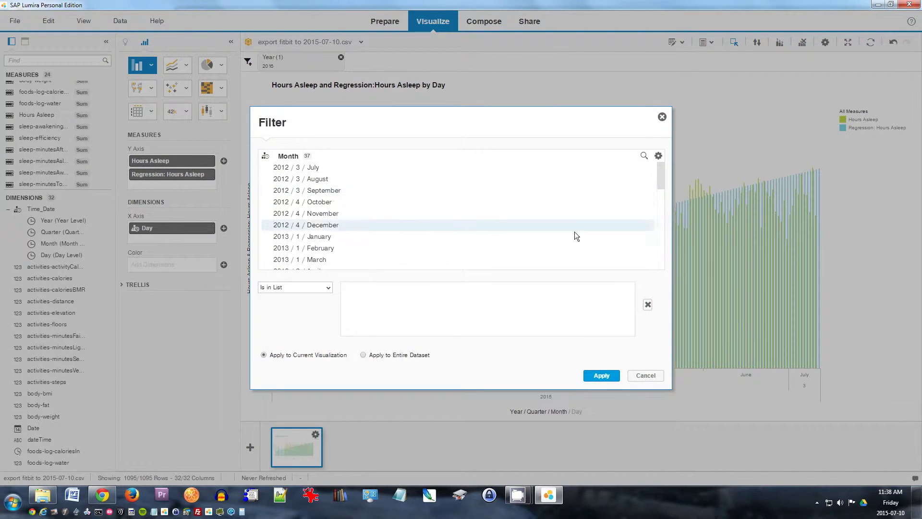
drag(657, 168, 665, 265)
drag(330, 217, 378, 263)
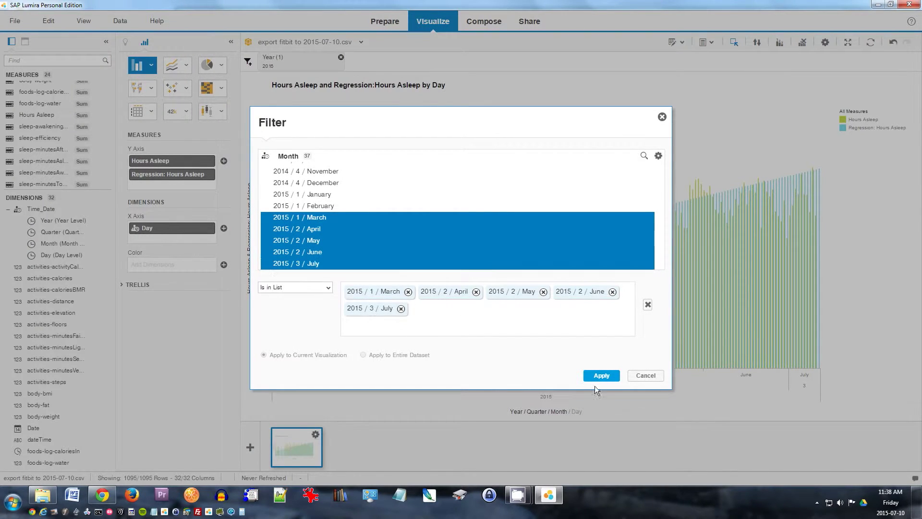
click(603, 374)
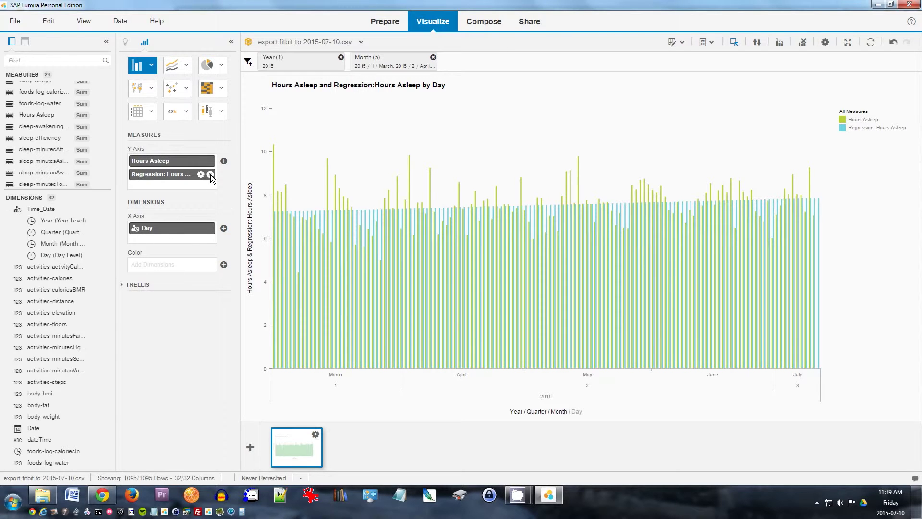
Remove the Regression: Hours Asleep measure from the Y axis.
click(211, 175)
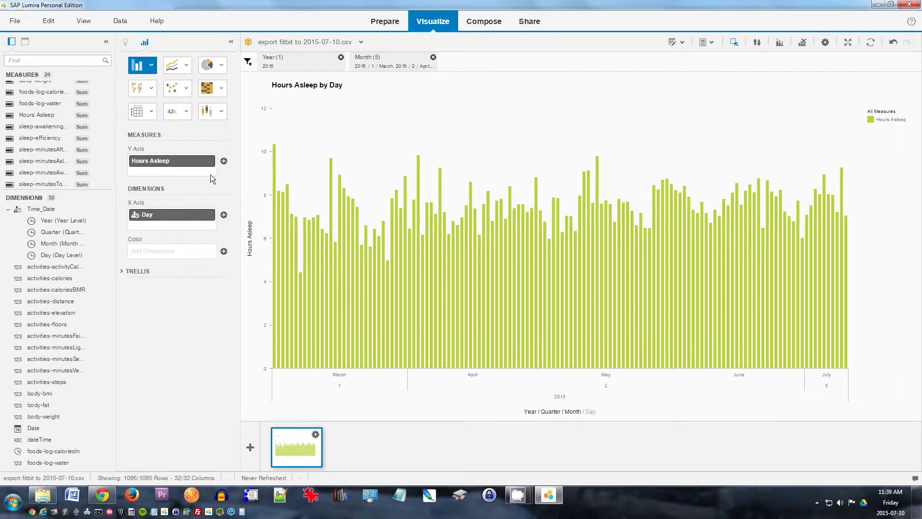
mouse_move(418, 169)
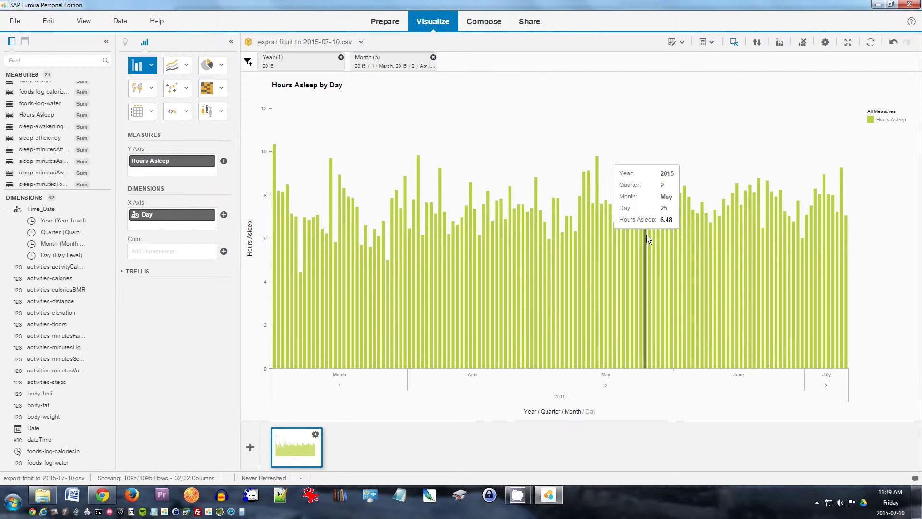
mouse_move(570, 259)
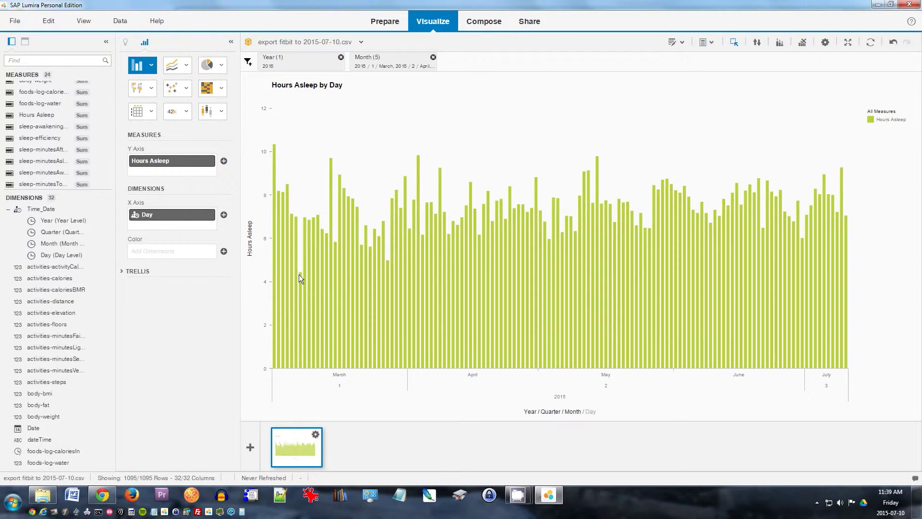
mouse_move(301, 276)
mouse_move(274, 157)
Change Hours Asleep aggregation to Average and group the axis by Month instead of Day.
click(96, 116)
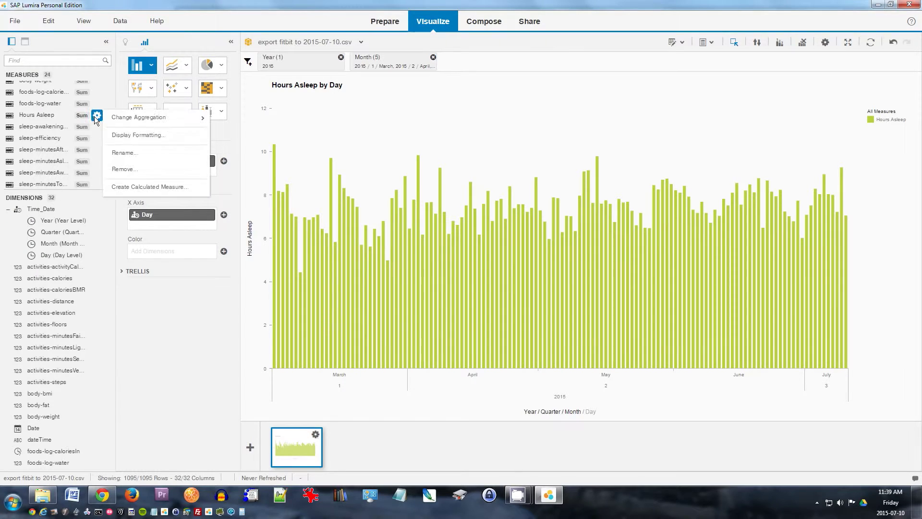
mouse_move(120, 118)
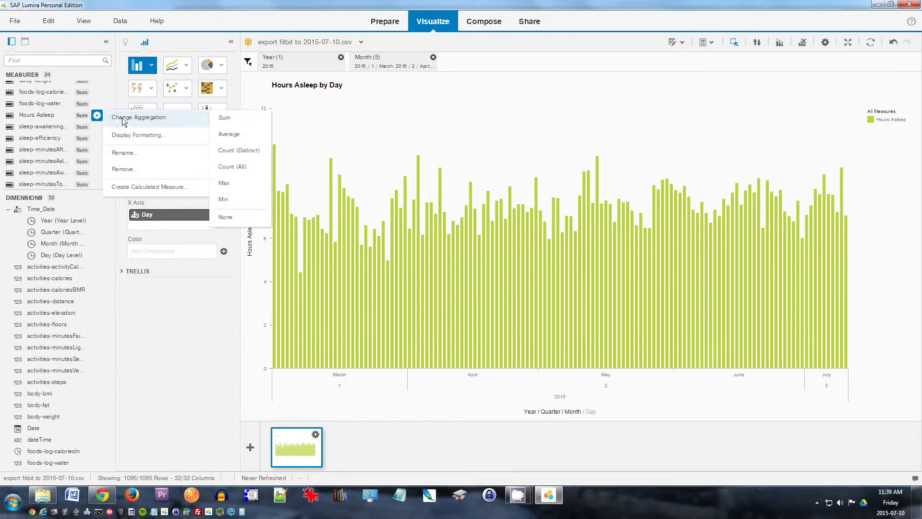
click(244, 134)
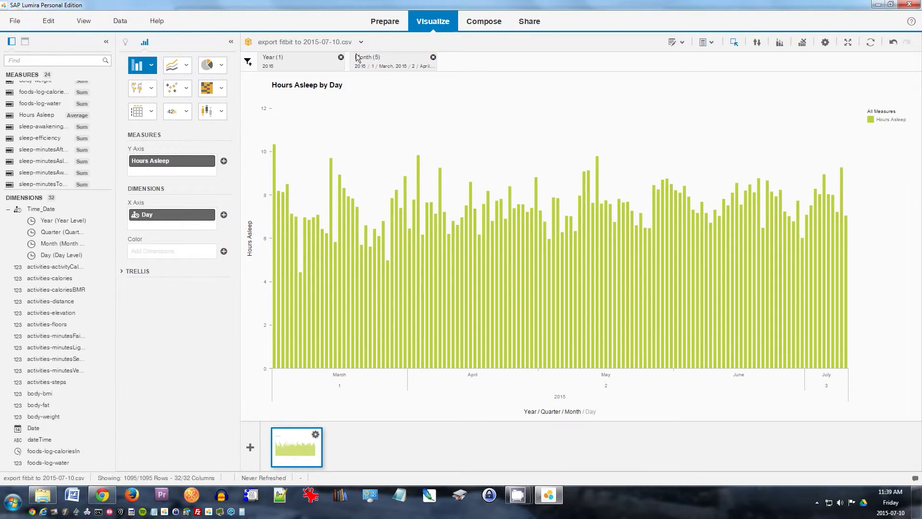
click(202, 215)
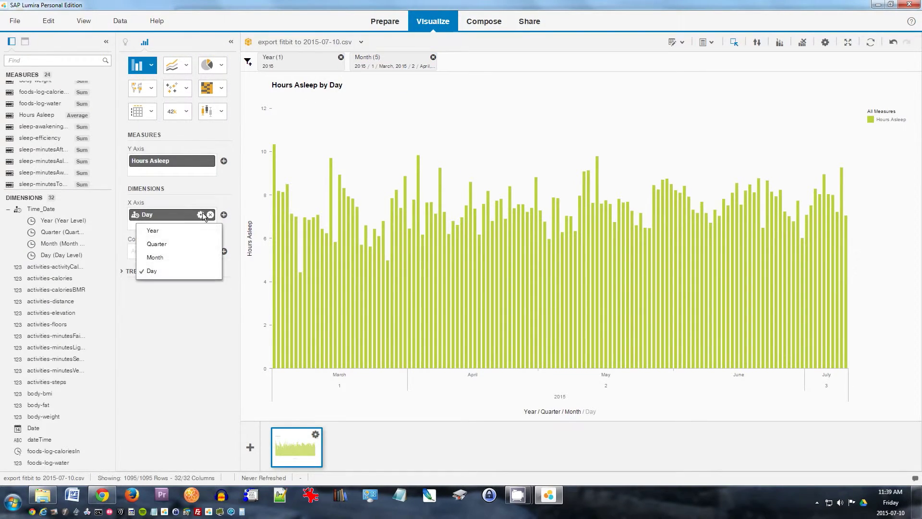
click(155, 260)
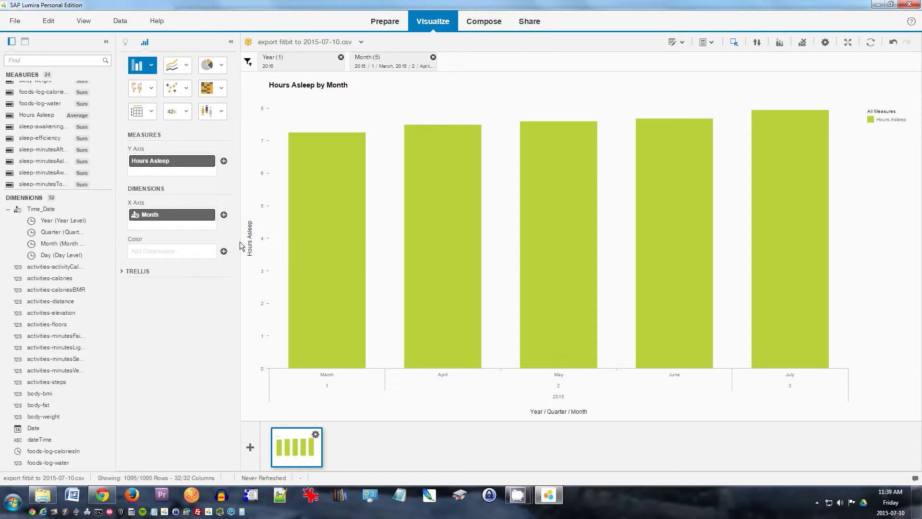
click(826, 43)
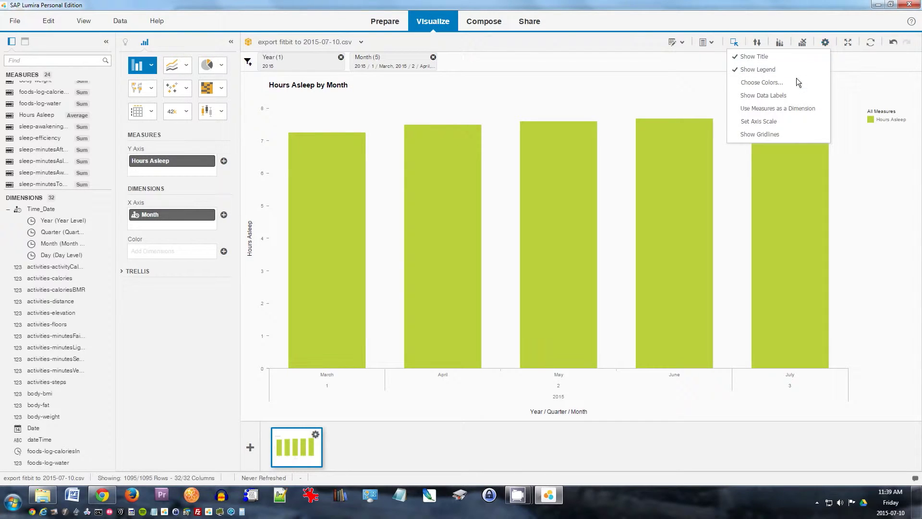
click(798, 95)
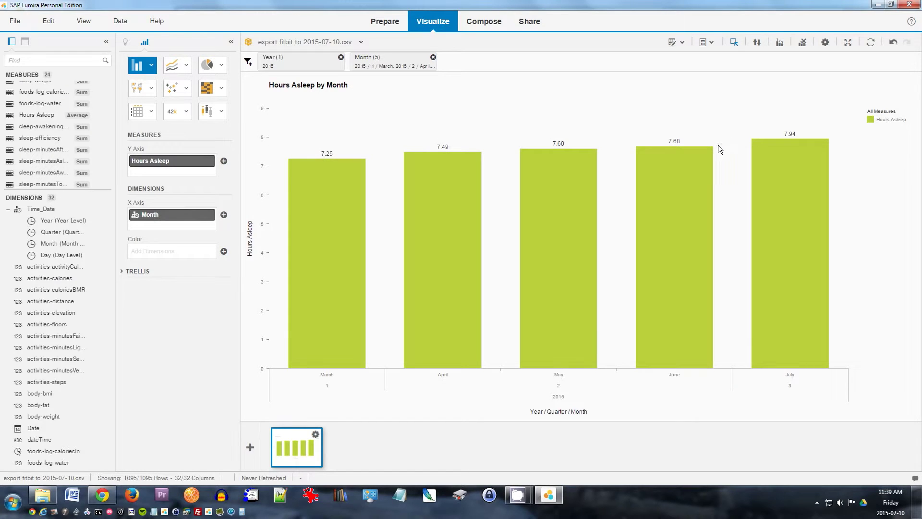
mouse_move(325, 174)
mouse_move(332, 151)
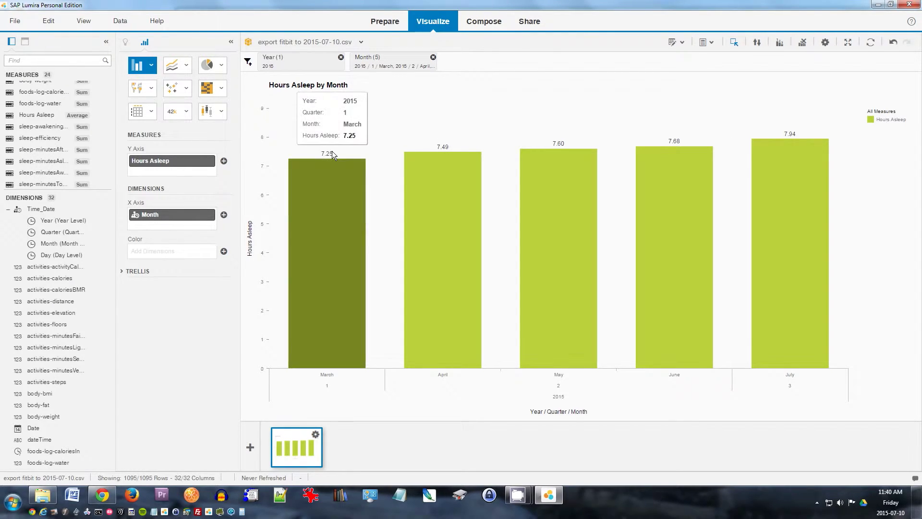
mouse_move(468, 153)
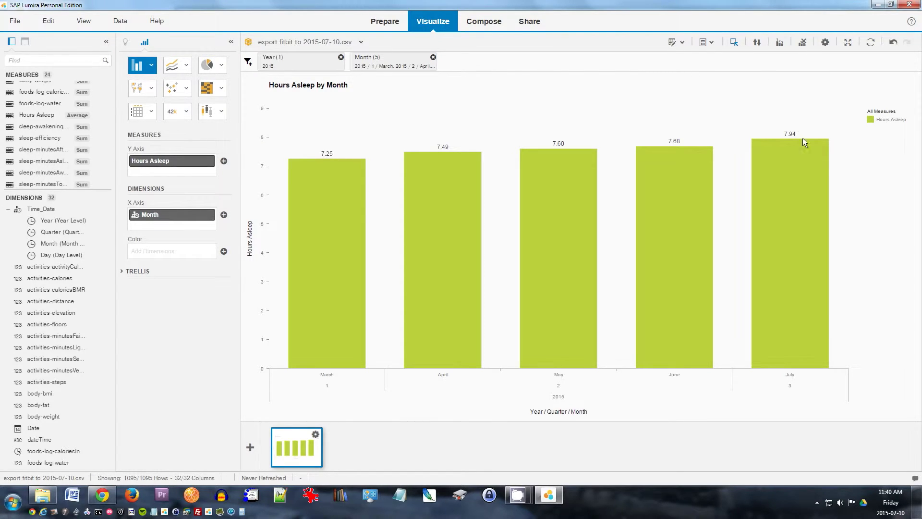
mouse_move(808, 153)
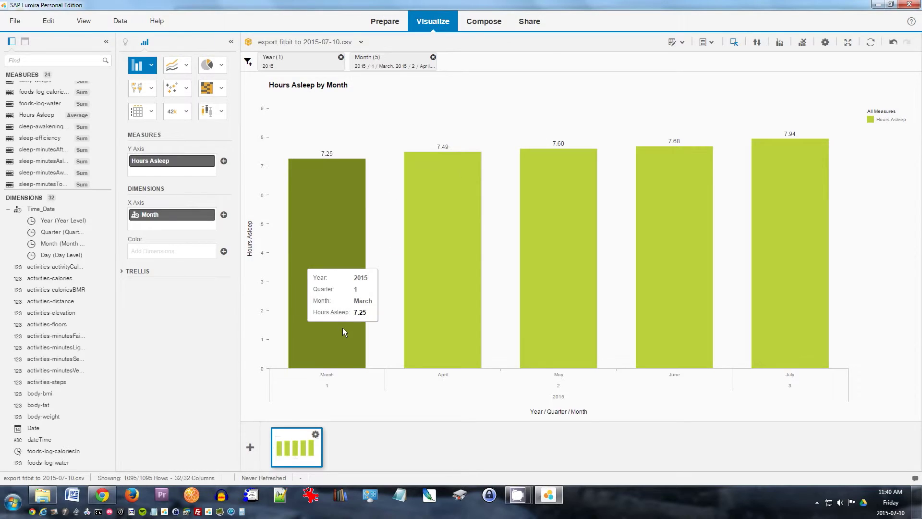
Create a new Column Chart plotting activities-steps by Day.
click(250, 449)
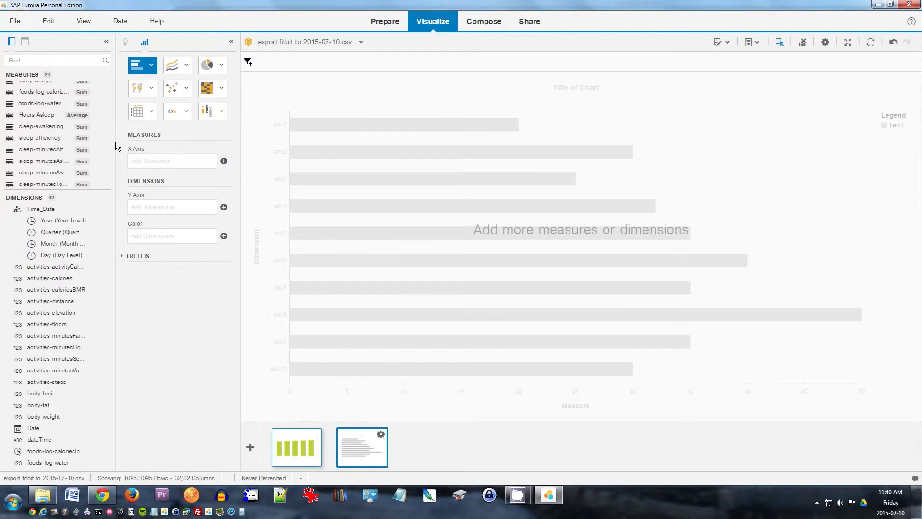
drag(112, 151, 112, 120)
mouse_move(41, 130)
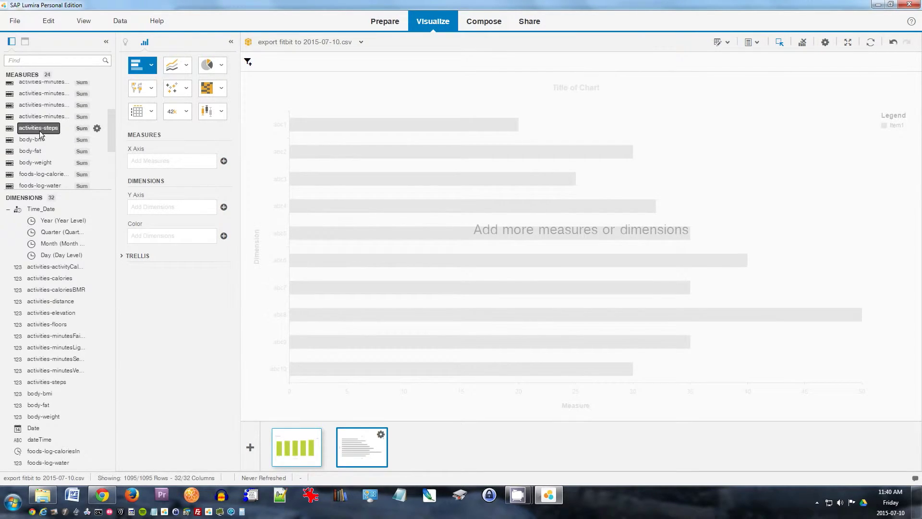
double_click(41, 134)
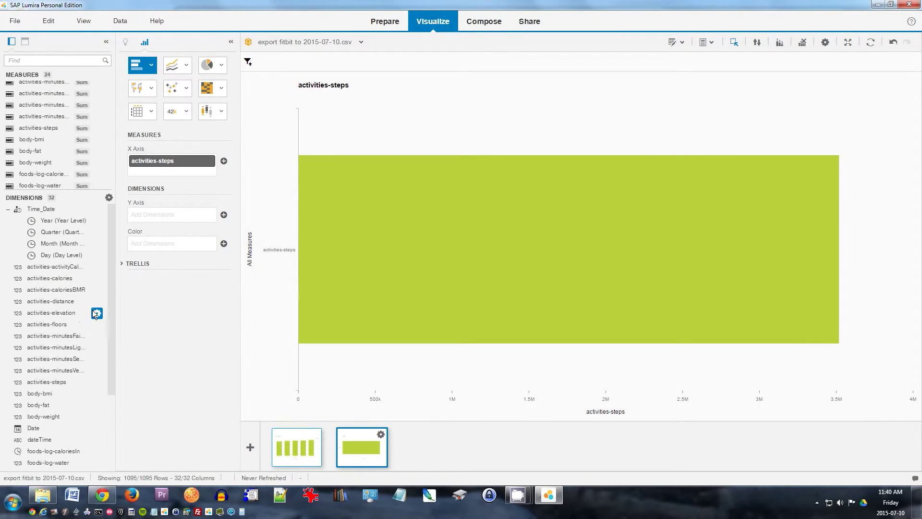
double_click(65, 256)
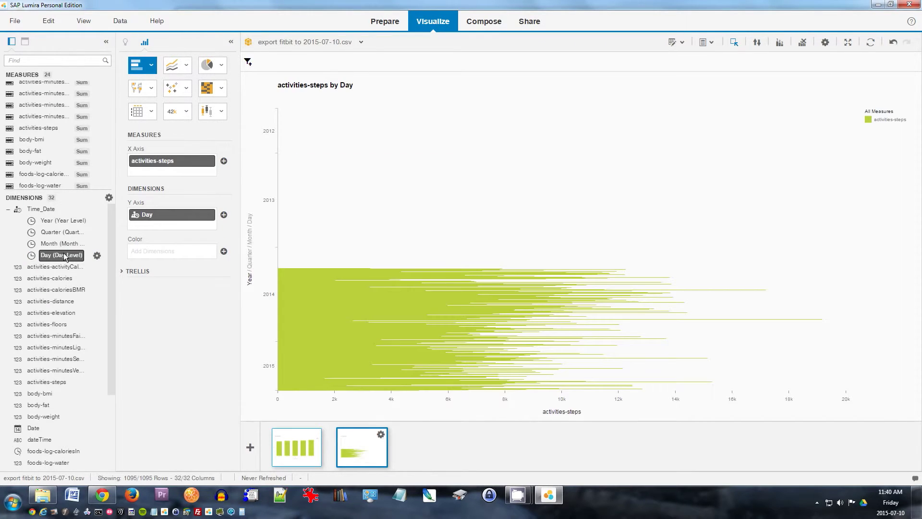
click(152, 66)
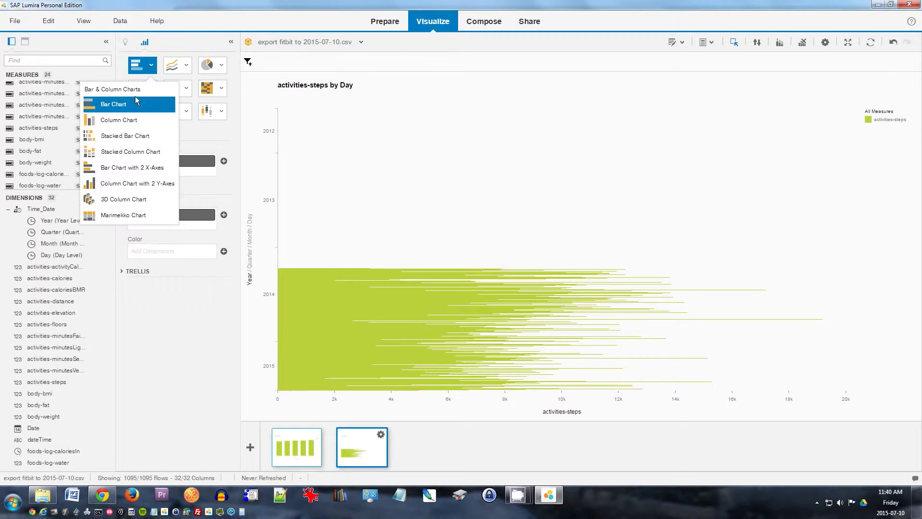
click(125, 121)
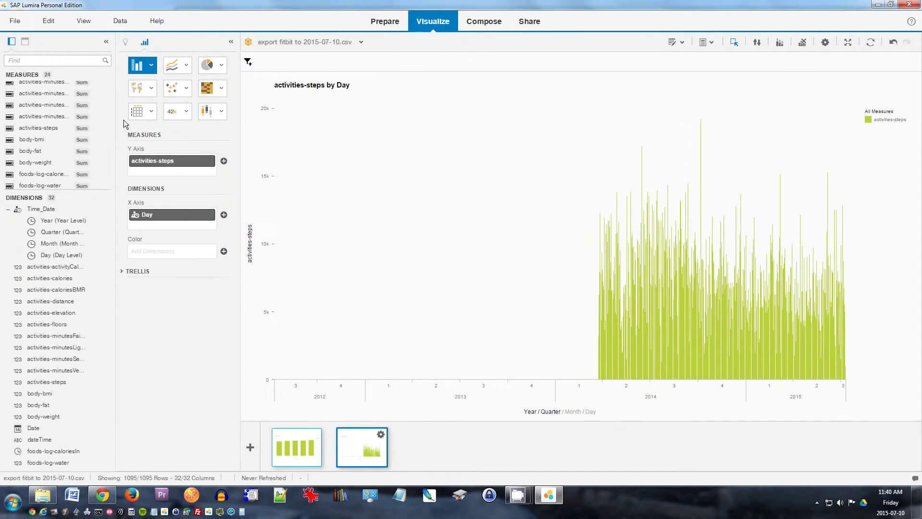
Filter the steps chart by Quarter to 2014 / 2 through 2015 / 3.
click(623, 387)
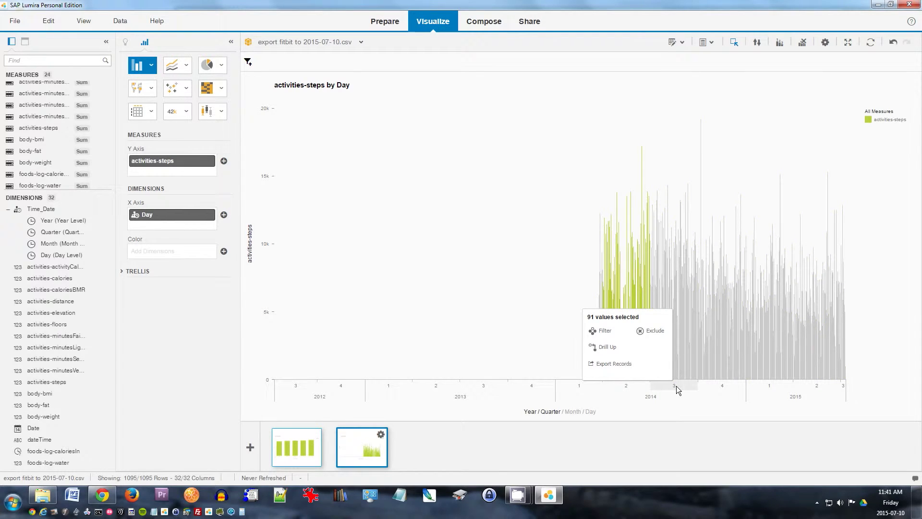
click(896, 382)
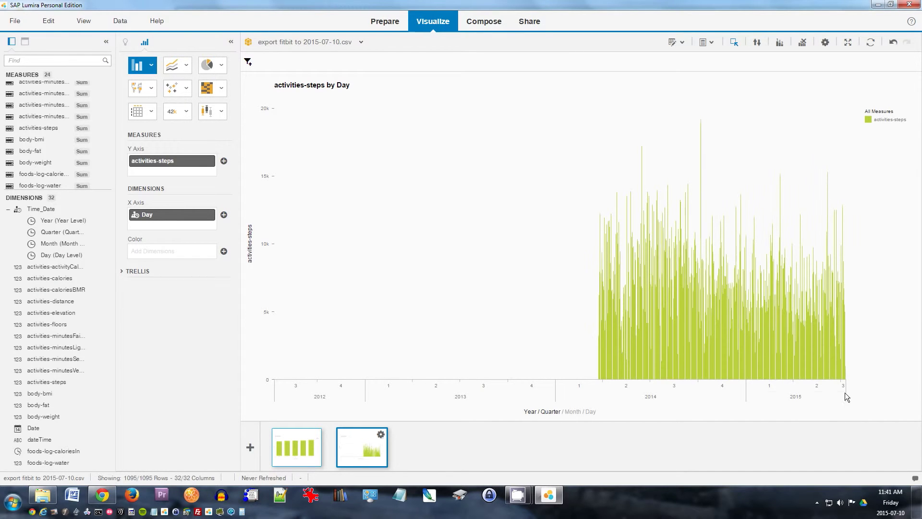
click(248, 61)
click(217, 67)
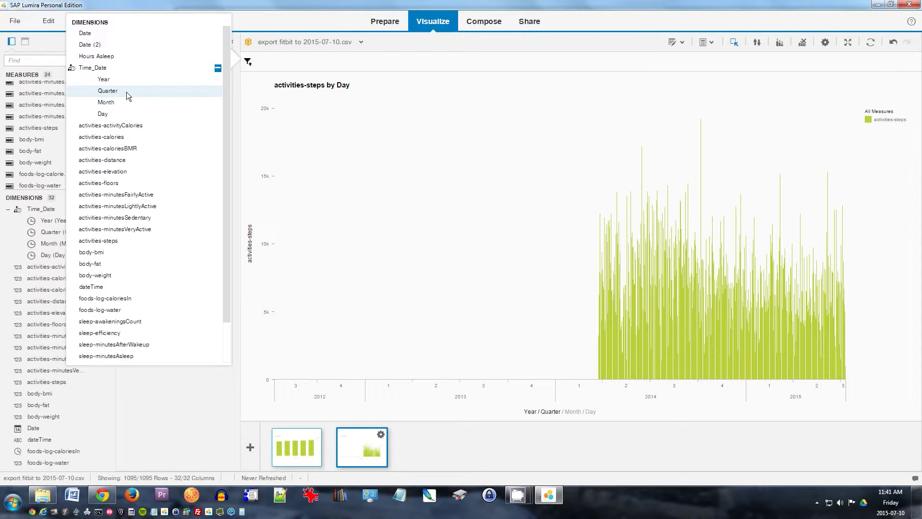
click(108, 91)
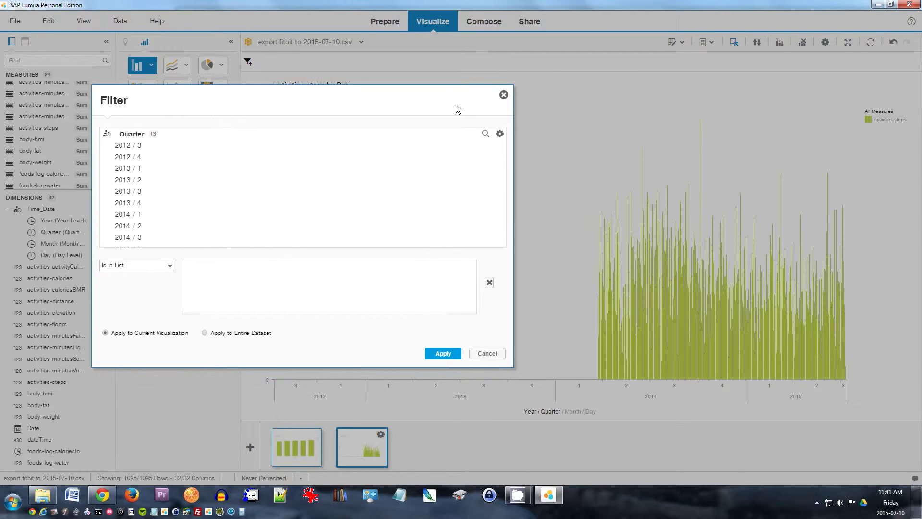
scroll(491, 218, down, 2)
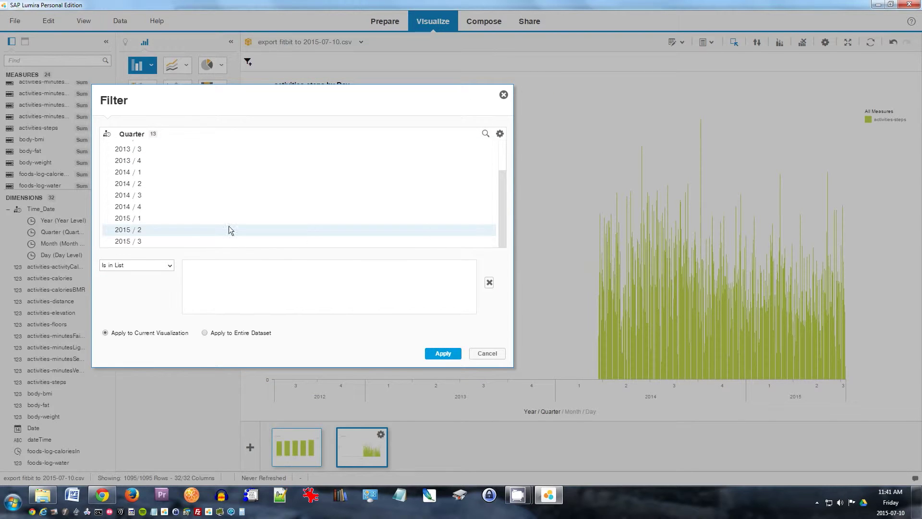
click(142, 185)
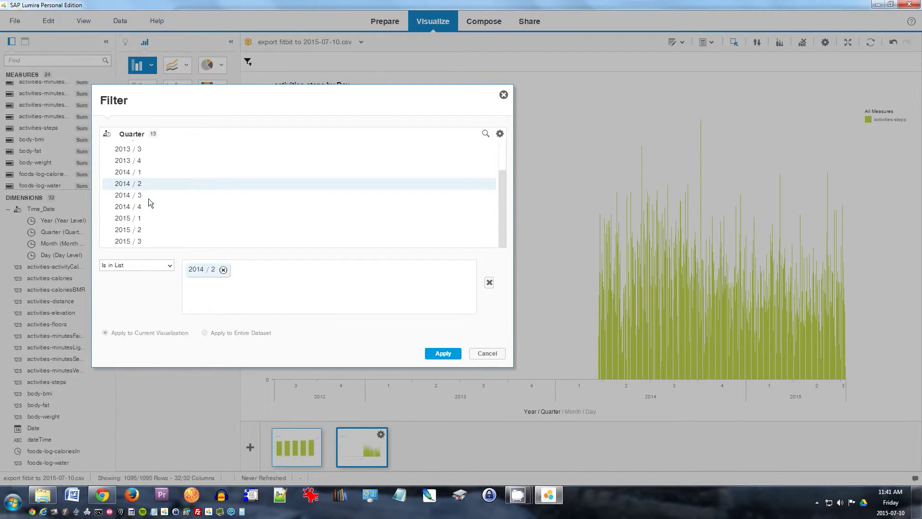
shift+click(183, 242)
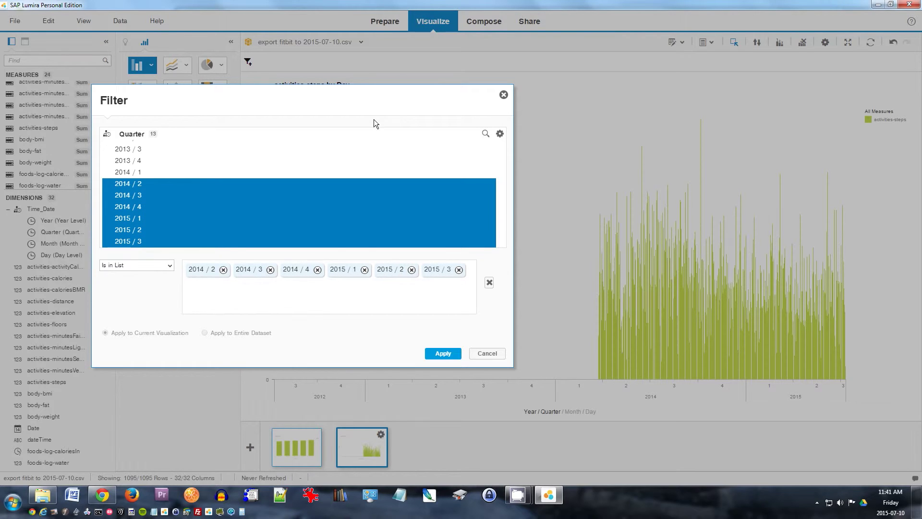
click(444, 353)
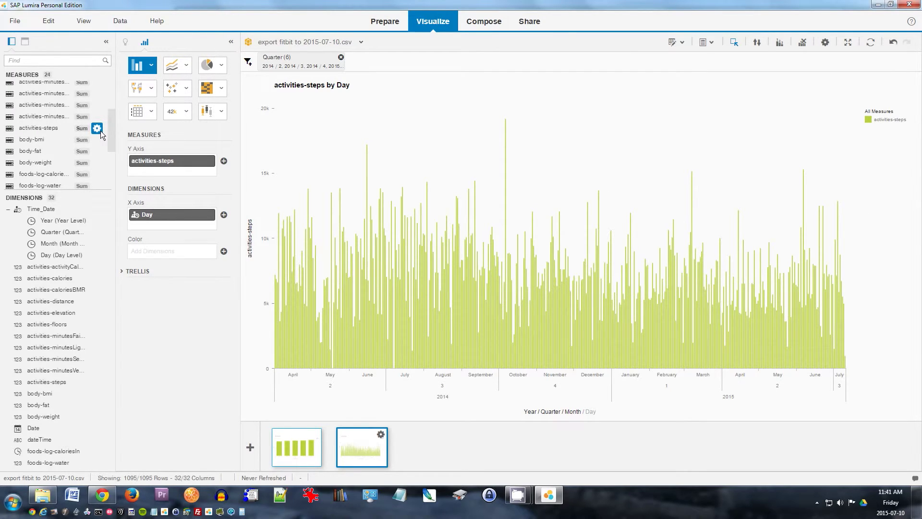
Average activities-steps by Month, then drop the Regression measure from the sedentary chart.
click(100, 133)
mouse_move(127, 130)
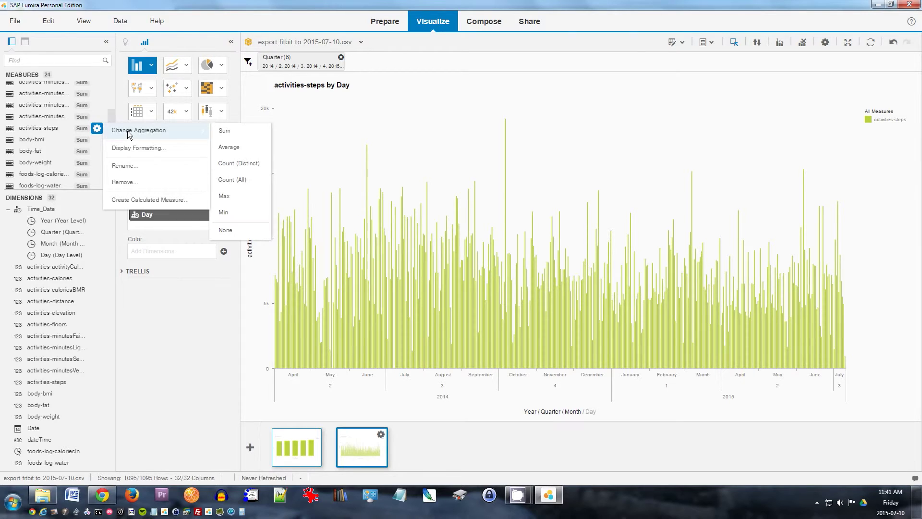
click(248, 146)
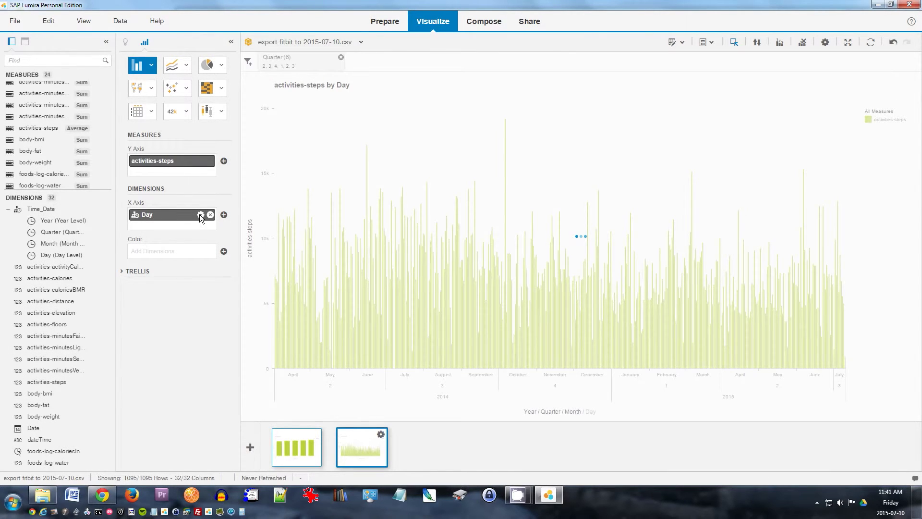
click(200, 214)
click(174, 256)
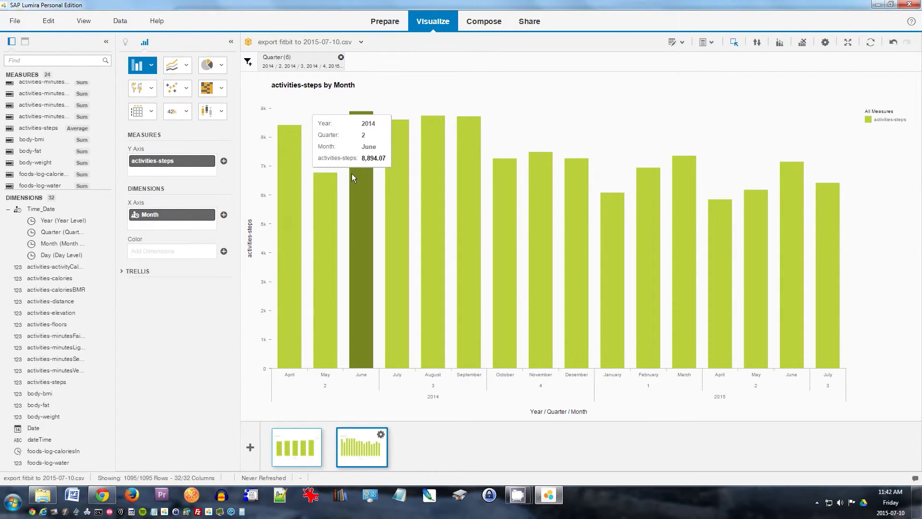
mouse_move(287, 175)
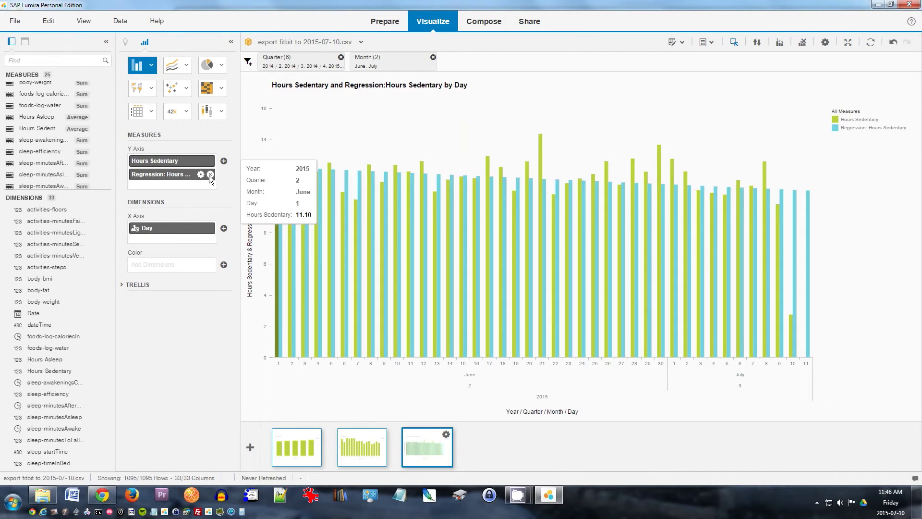
click(209, 175)
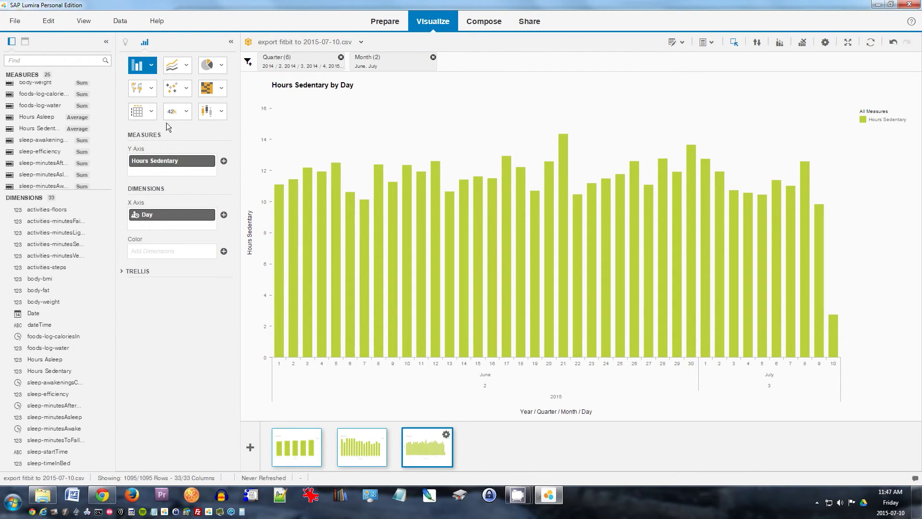
Bring up the table chart types for the Hours Sedentary by Day chart.
click(150, 111)
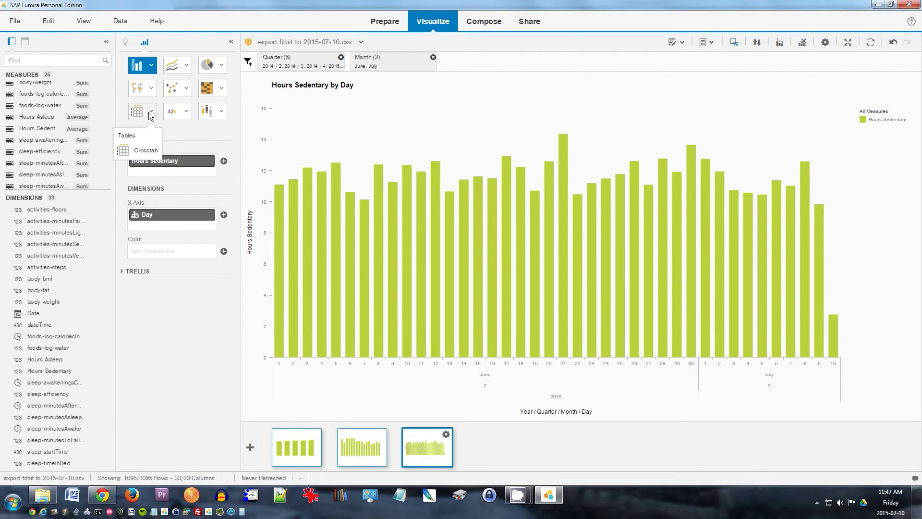
Switch the Hours Sedentary by Day chart to a Crosstab listing daily values.
click(149, 148)
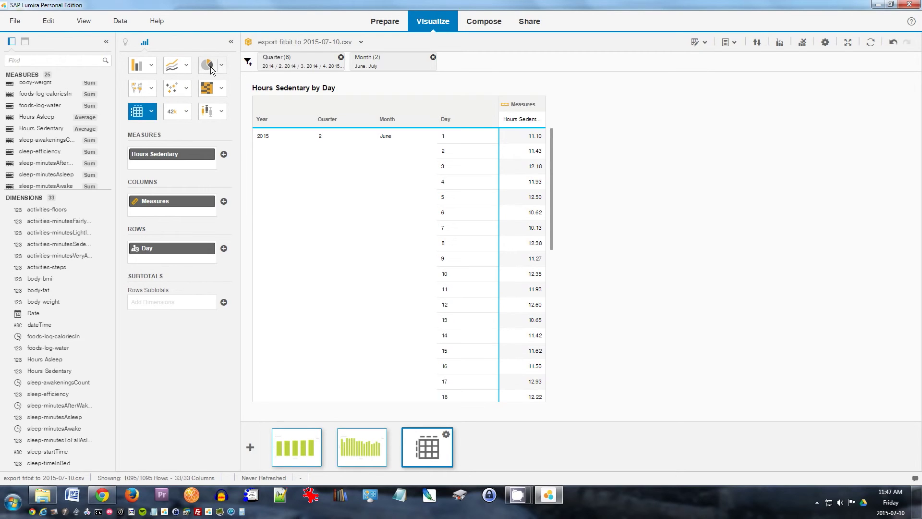
click(219, 93)
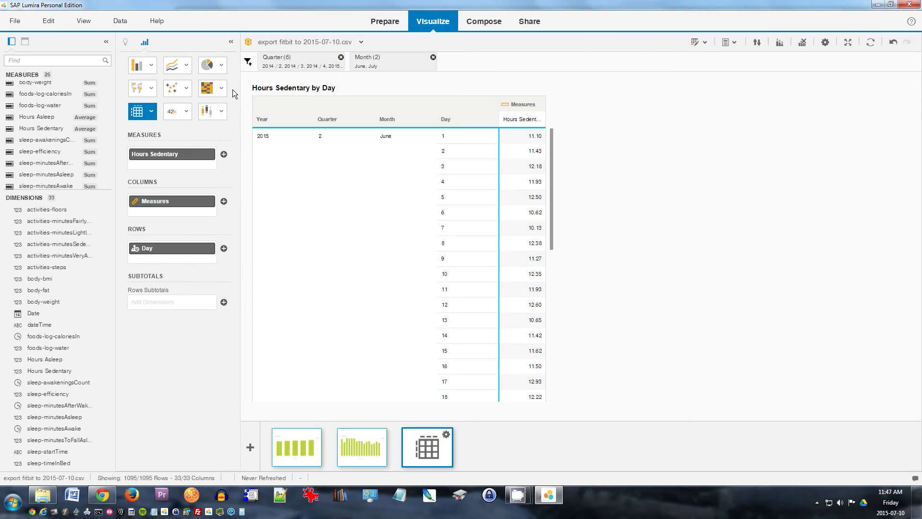